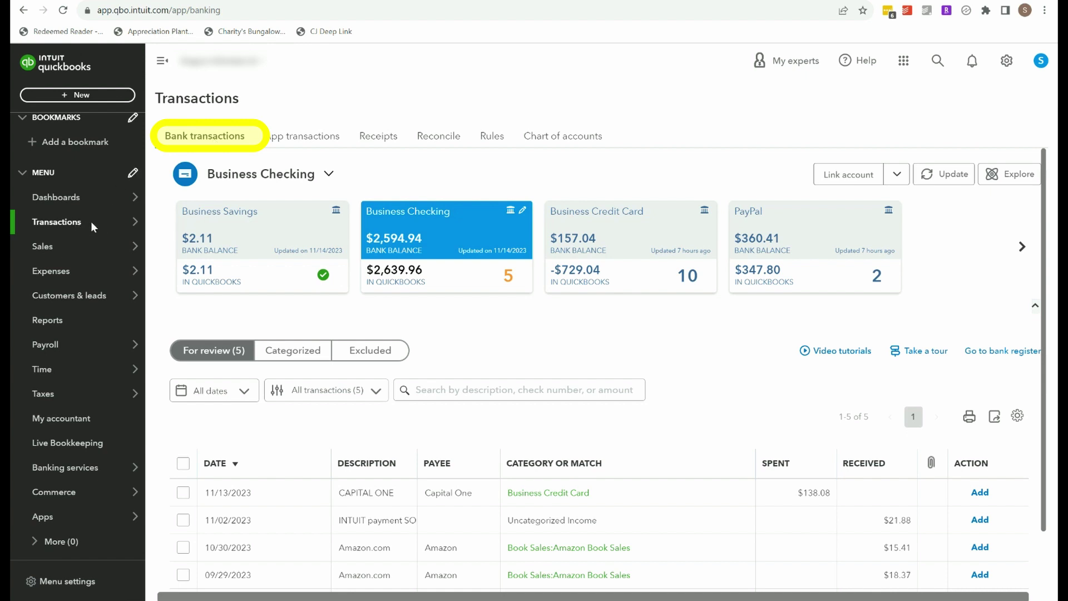
Step: Return to Business Checking bank transactions, dismiss the payroll banner, and show the five review items
{"action": "left_click", "coordinate": [133, 222]}
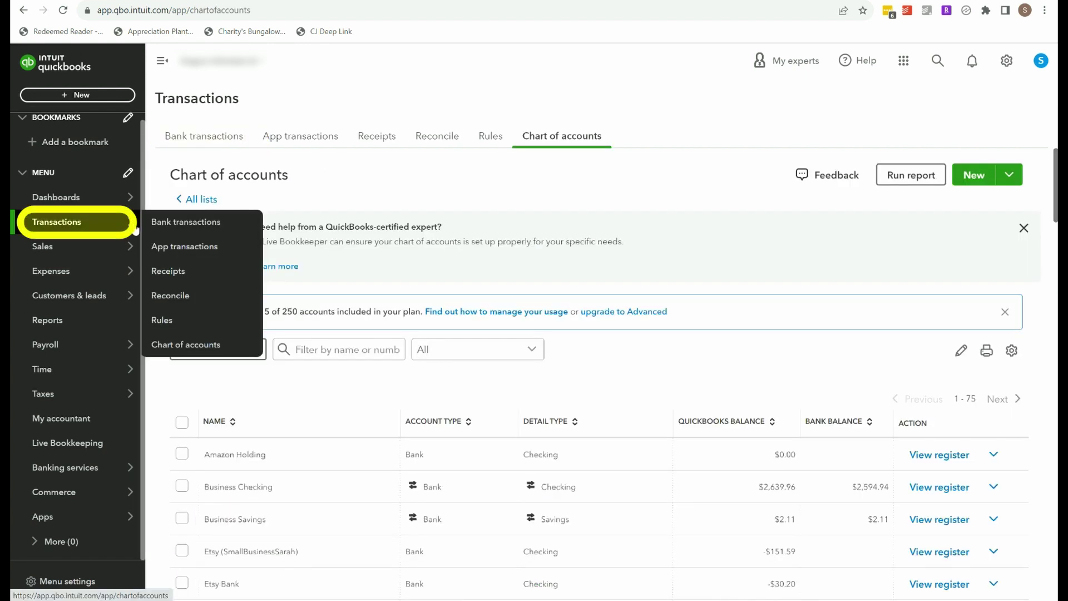
{"action": "left_click", "coordinate": [177, 225]}
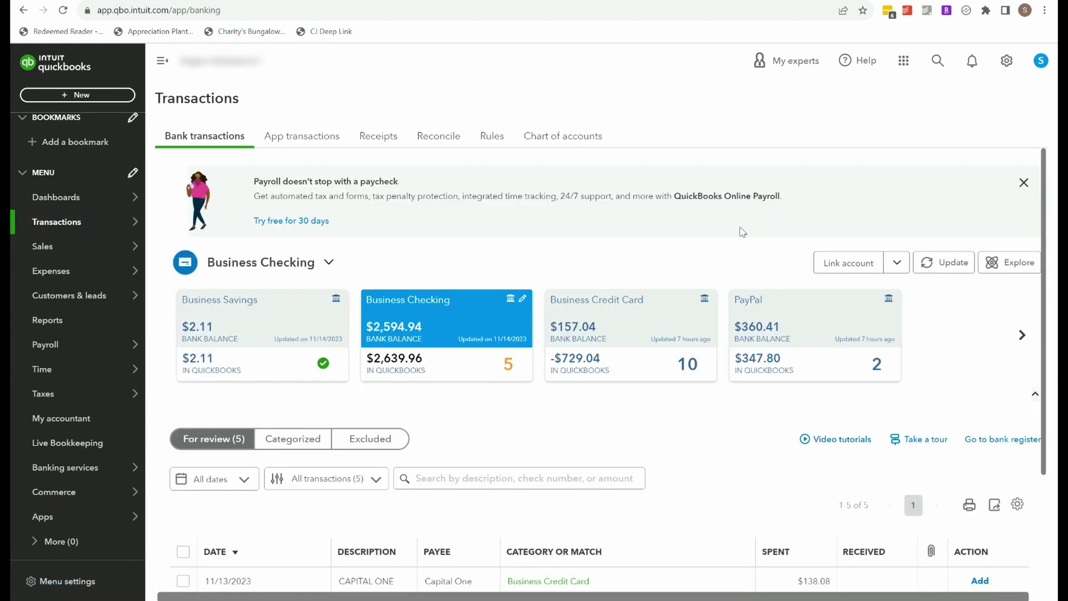
{"action": "left_click", "coordinate": [1023, 183]}
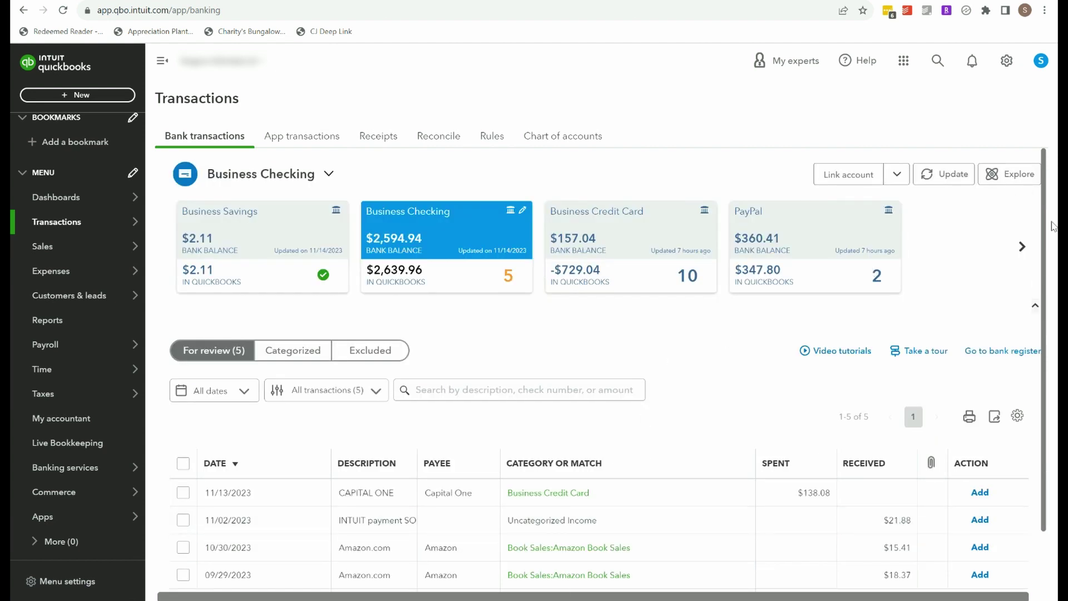
{"action": "mouse_move", "coordinate": [1044, 205]}
{"action": "left_mouse_down"}
{"action": "mouse_move", "coordinate": [1044, 245]}
{"action": "mouse_move", "coordinate": [1045, 225]}
{"action": "left_mouse_up"}
{"action": "left_click", "coordinate": [217, 327]}
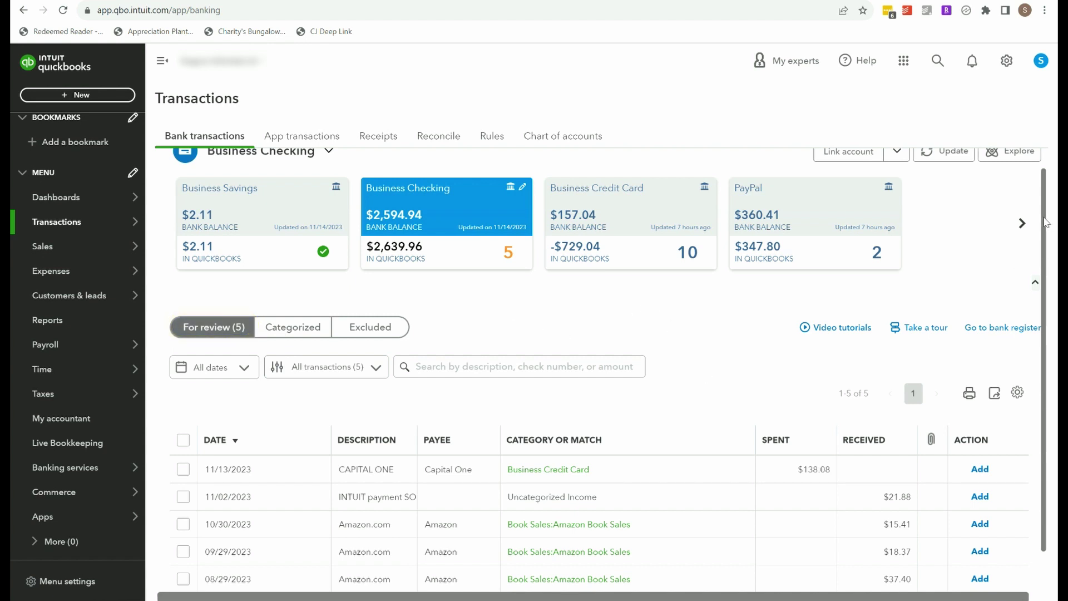
{"action": "left_click_drag", "start_coordinate": [1046, 226], "coordinate": [1046, 266]}
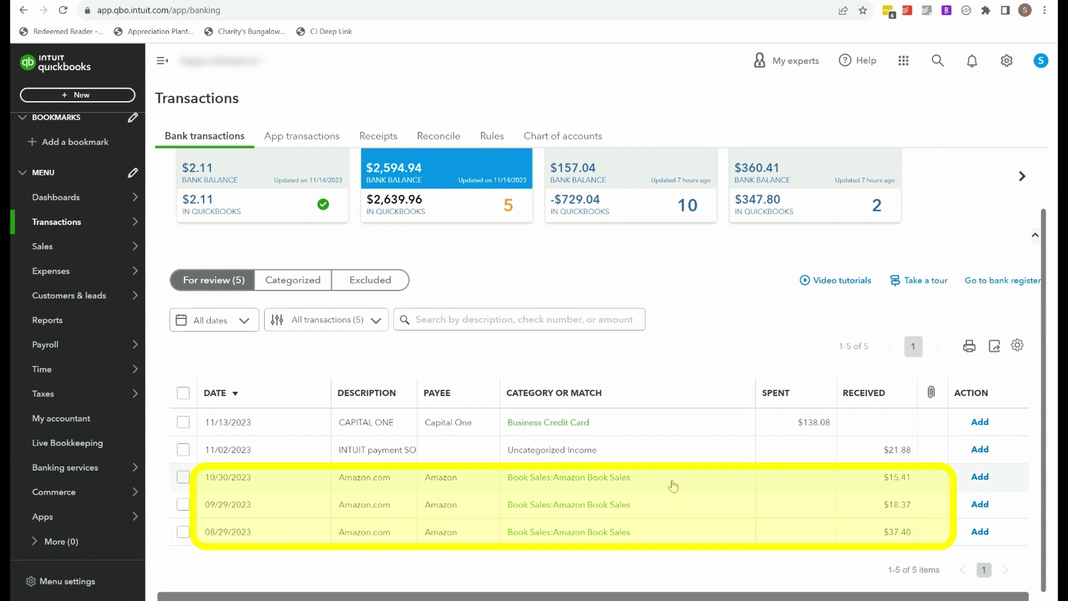
Step: Batch-categorize the 10/30, 09/29 and 08/29/2023 Amazon.com deposits as Deposit to Amazon Holding and accept them
{"action": "left_click", "coordinate": [183, 477]}
{"action": "left_click", "coordinate": [184, 504]}
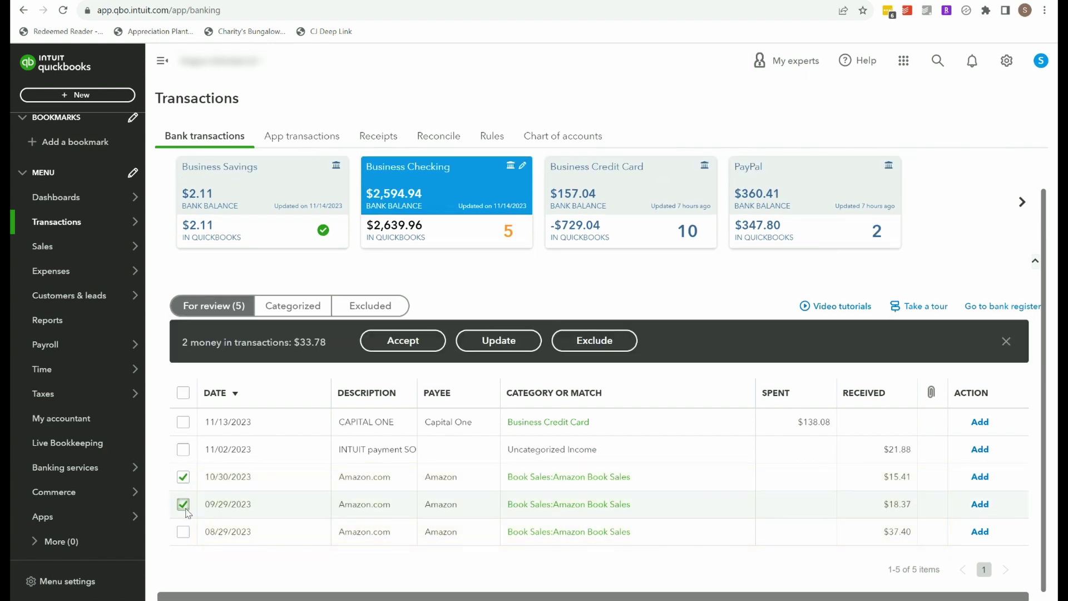
{"action": "left_click", "coordinate": [184, 532]}
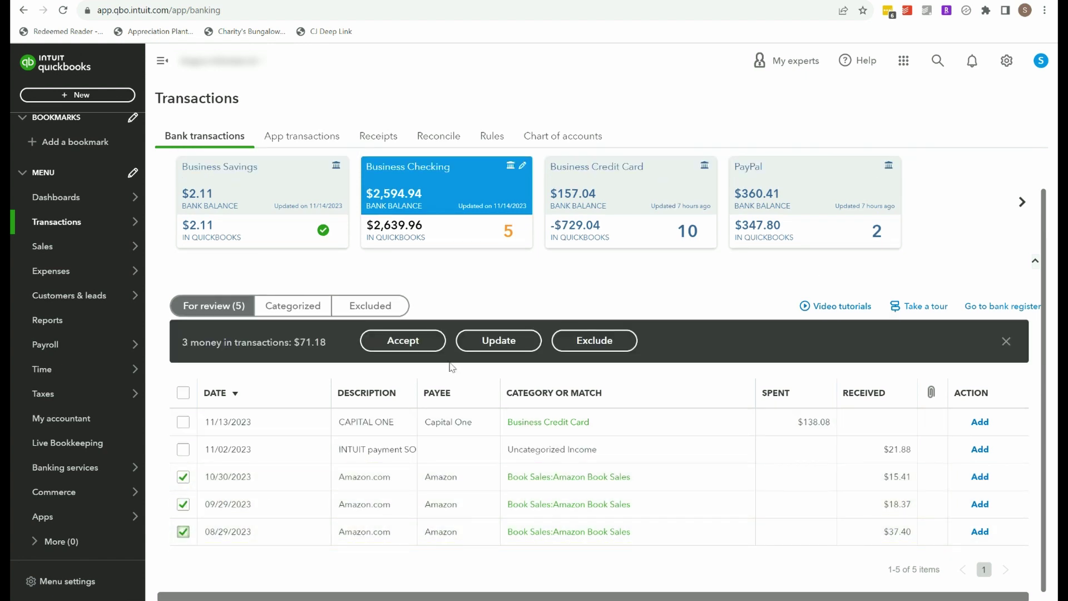
{"action": "left_click", "coordinate": [504, 344]}
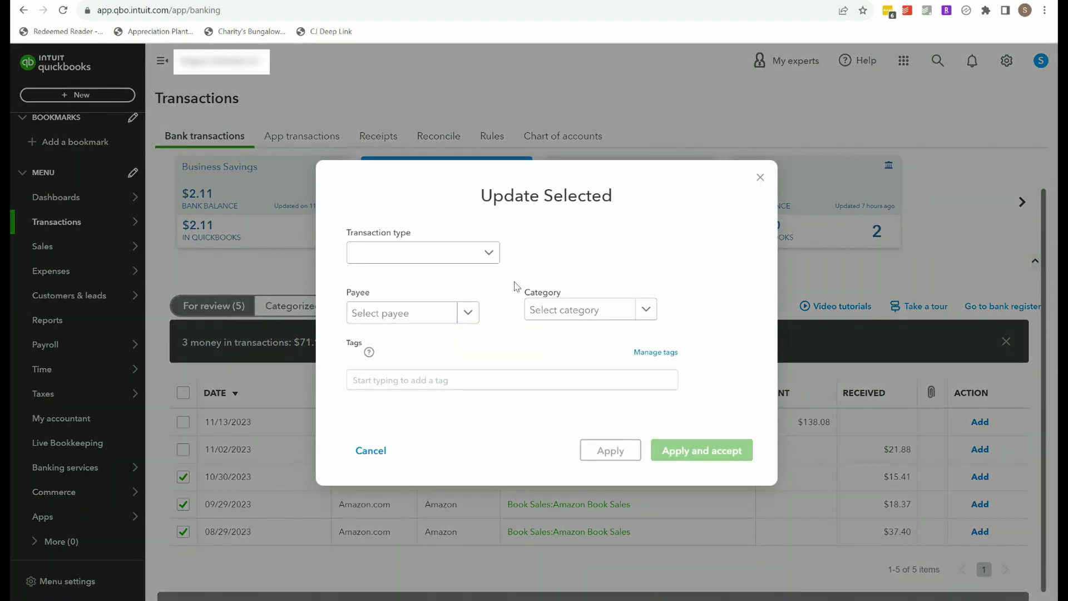
{"action": "left_click", "coordinate": [488, 253]}
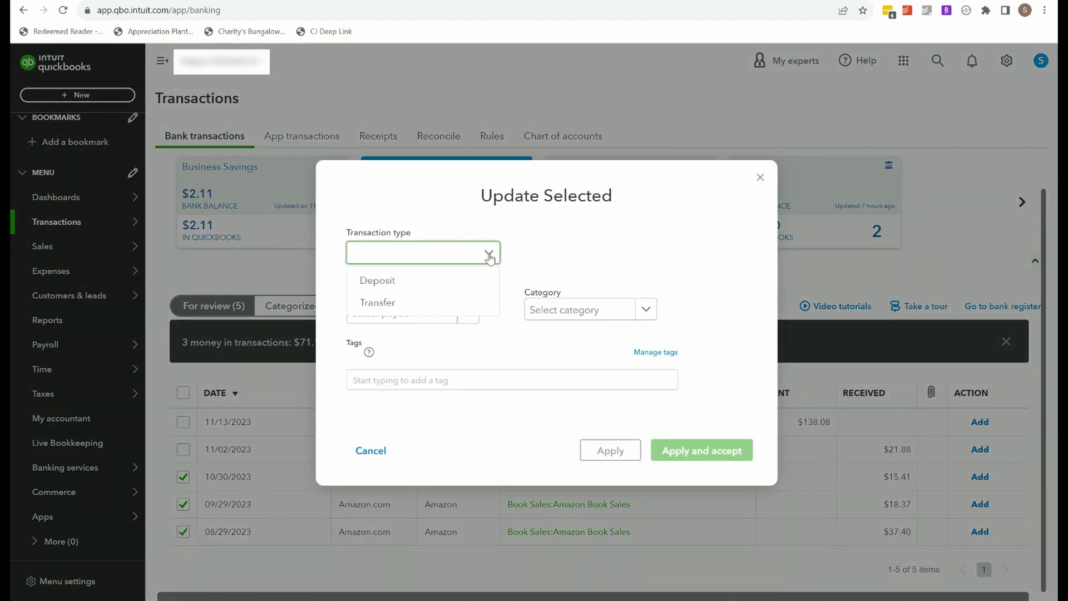
{"action": "left_click", "coordinate": [426, 281]}
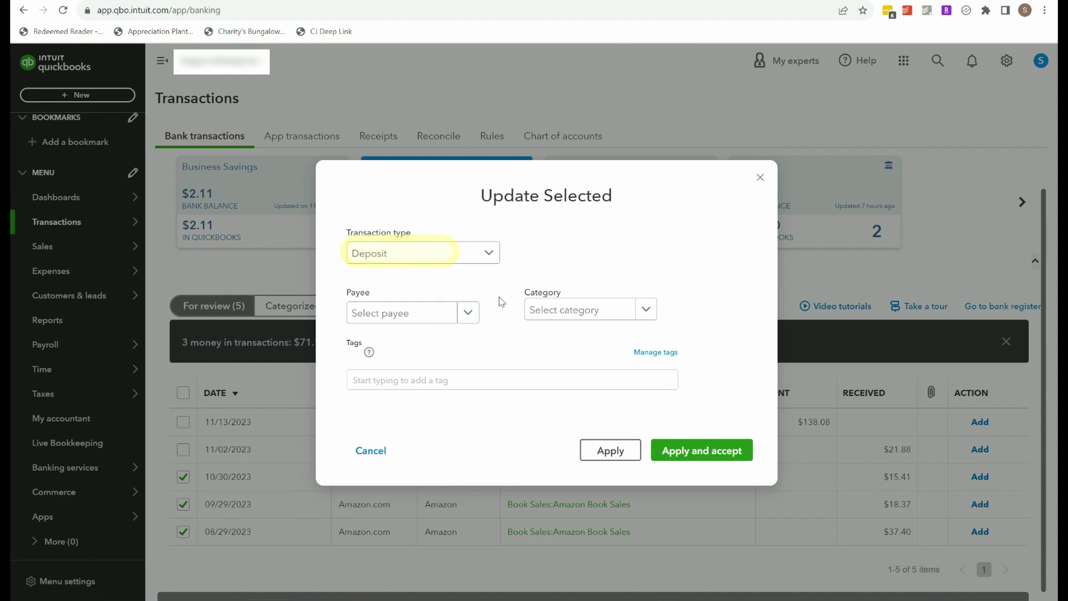
{"action": "left_click", "coordinate": [591, 312]}
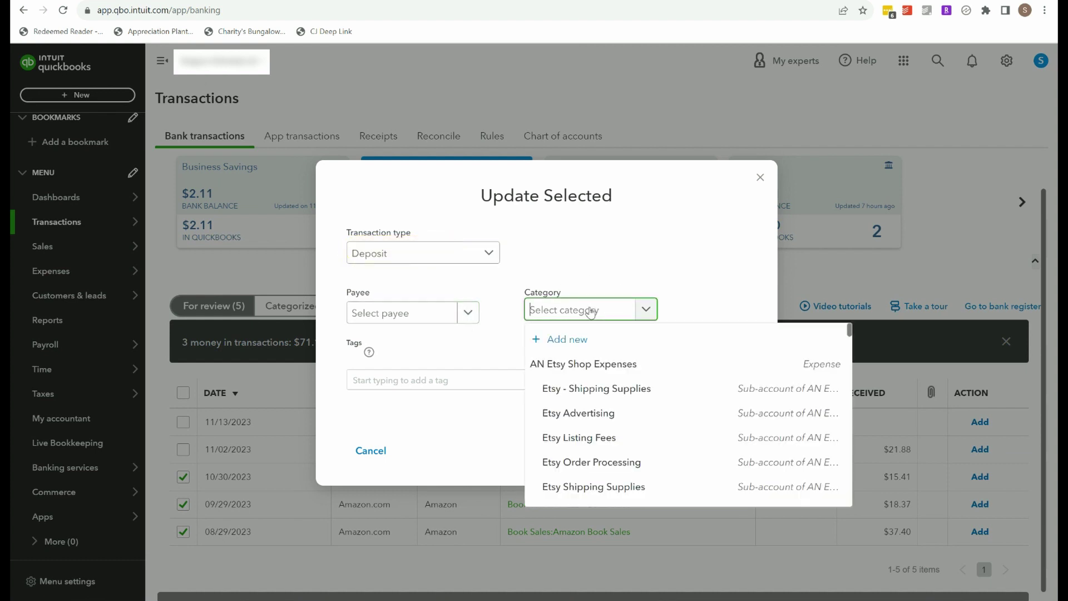
{"action": "type", "text": "am"}
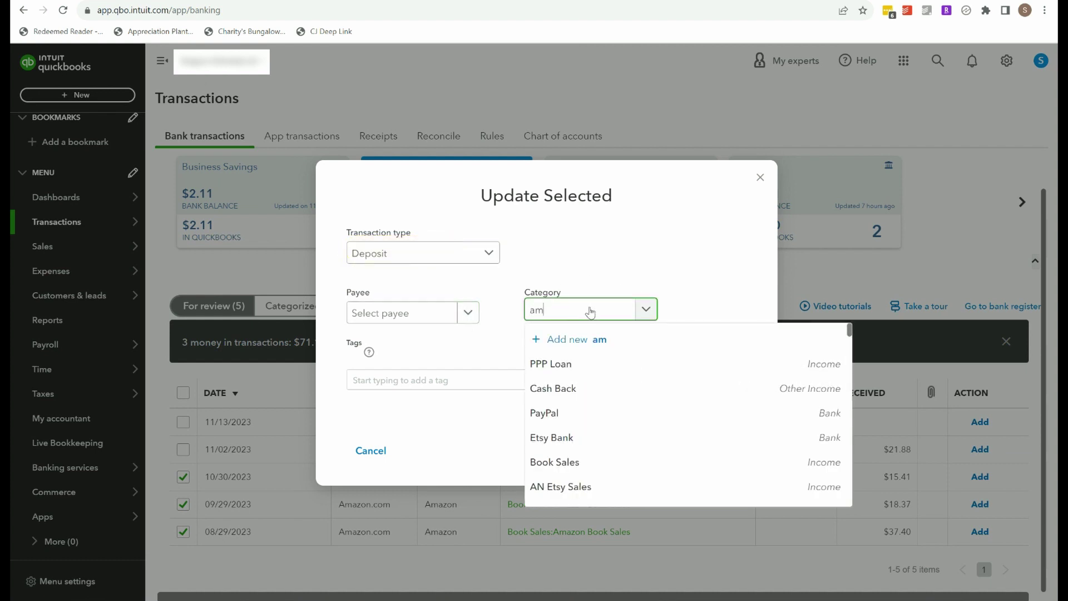
{"action": "type", "text": "az"}
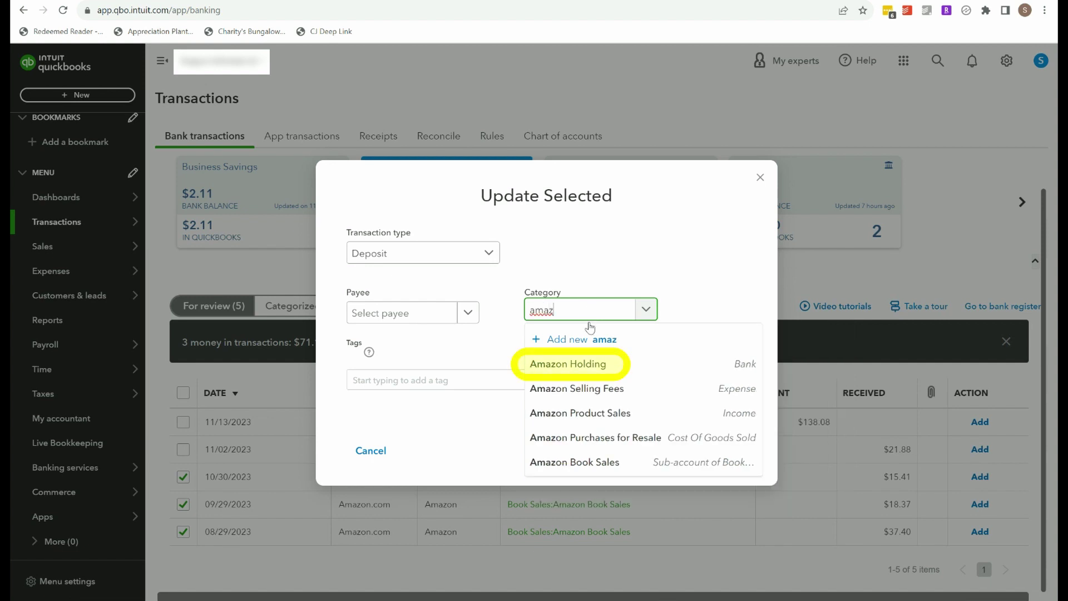
{"action": "left_click", "coordinate": [589, 364]}
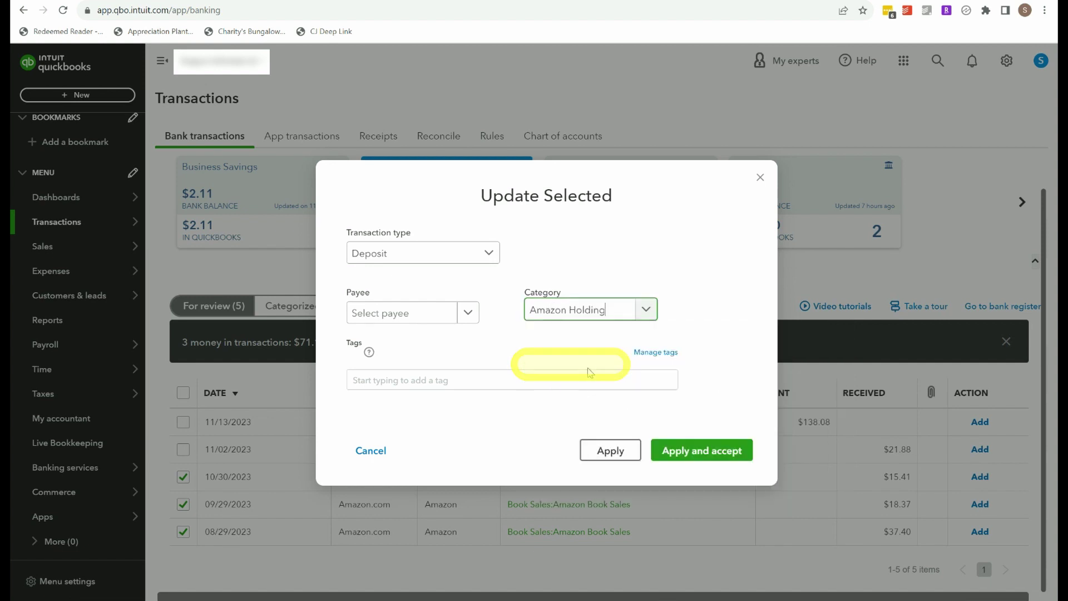
{"action": "left_click", "coordinate": [714, 449]}
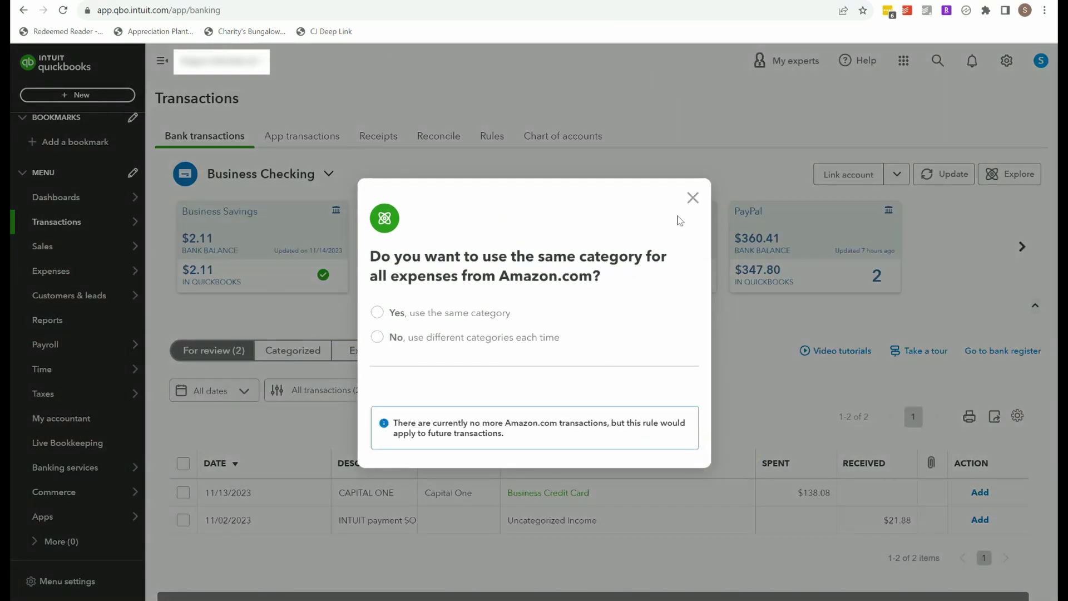
{"action": "left_click", "coordinate": [693, 199]}
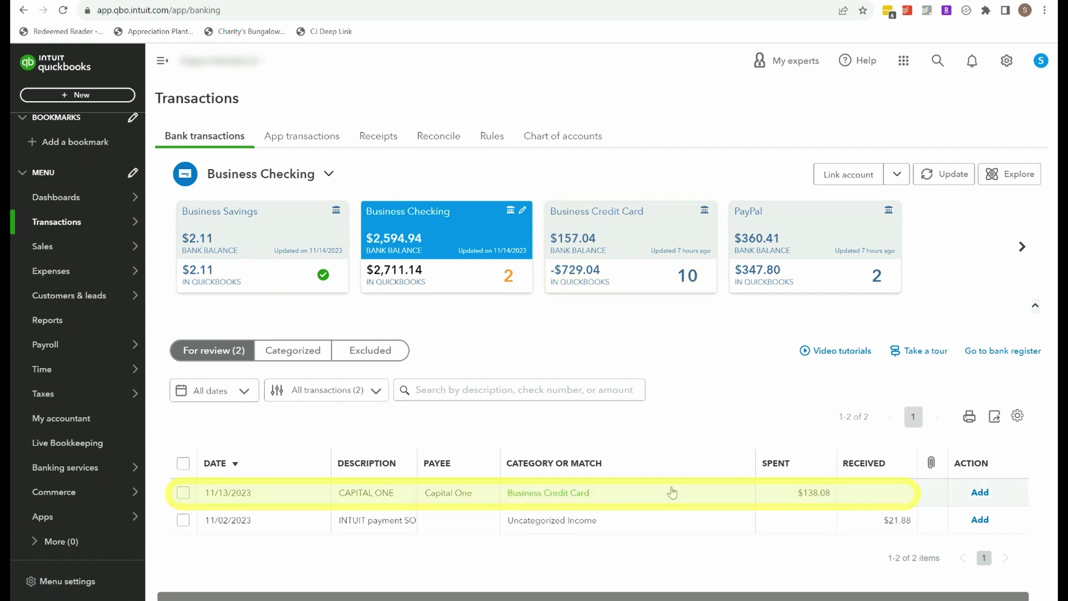
Step: Record the $138.08 Capital One transaction as a credit card payment from Business Checking
{"action": "left_click", "coordinate": [623, 231]}
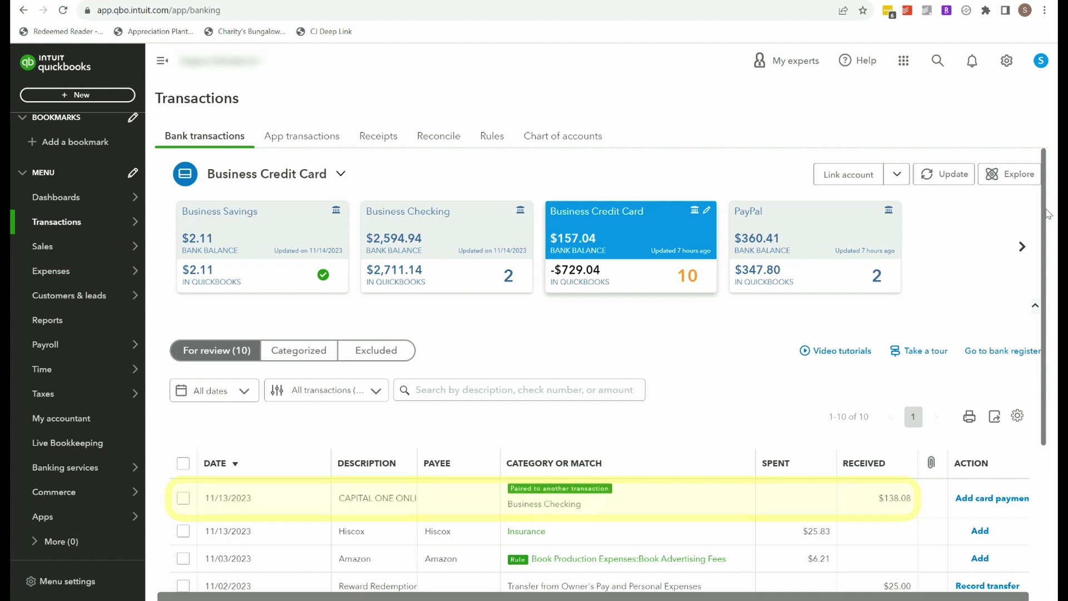
{"action": "scroll", "coordinate": [1046, 214], "scroll_direction": "down", "scroll_amount": 2}
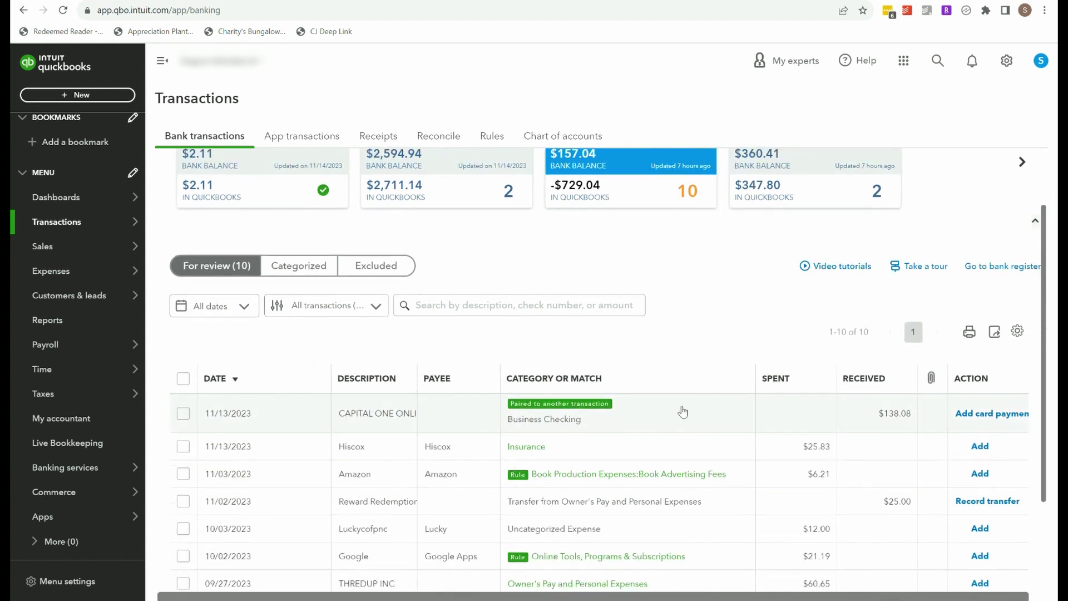
{"action": "left_click", "coordinate": [672, 418]}
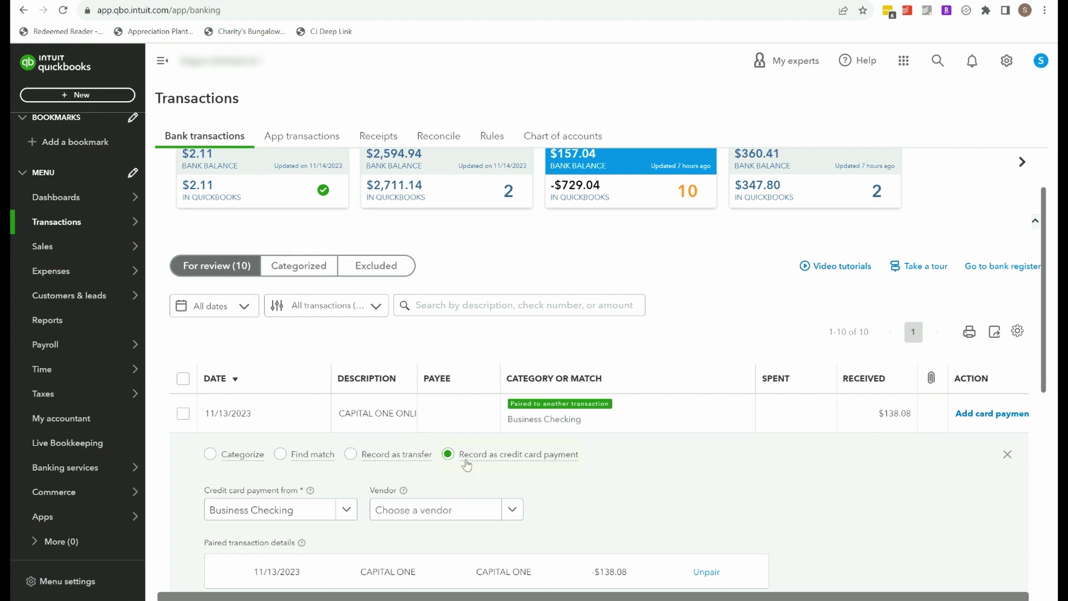
{"action": "mouse_move", "coordinate": [471, 456]}
{"action": "mouse_move", "coordinate": [370, 460]}
{"action": "scroll", "coordinate": [1049, 350], "scroll_direction": "down", "scroll_amount": 1}
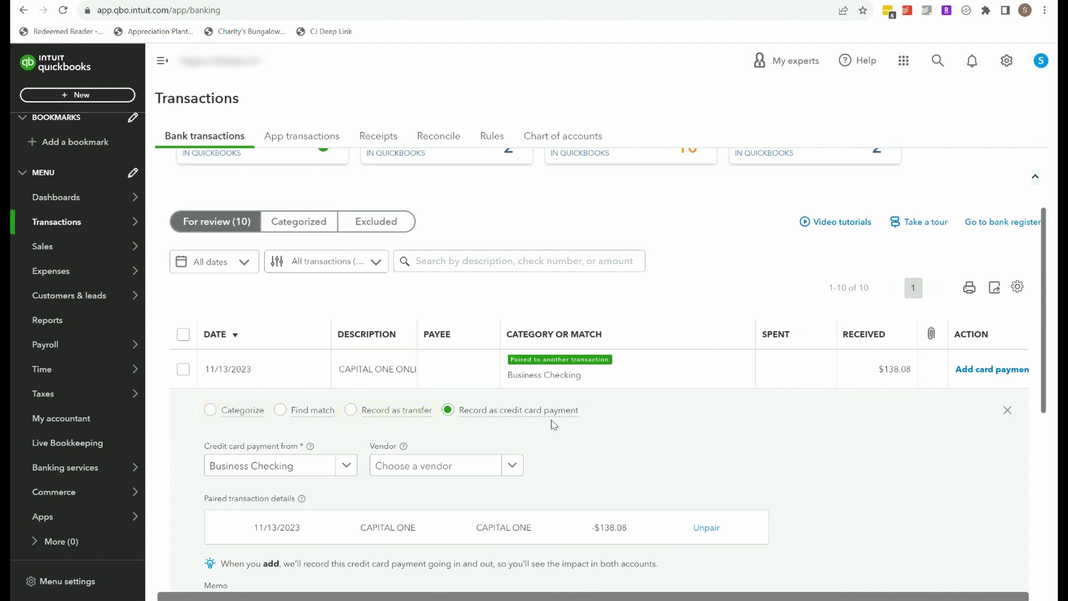
{"action": "mouse_move", "coordinate": [554, 425]}
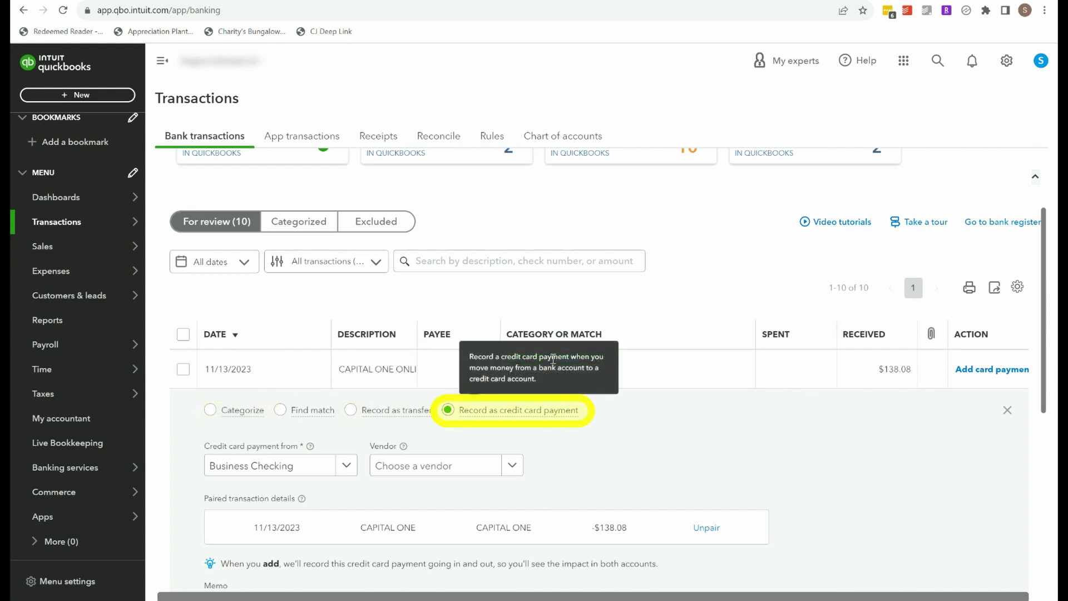
{"action": "left_click", "coordinate": [972, 372]}
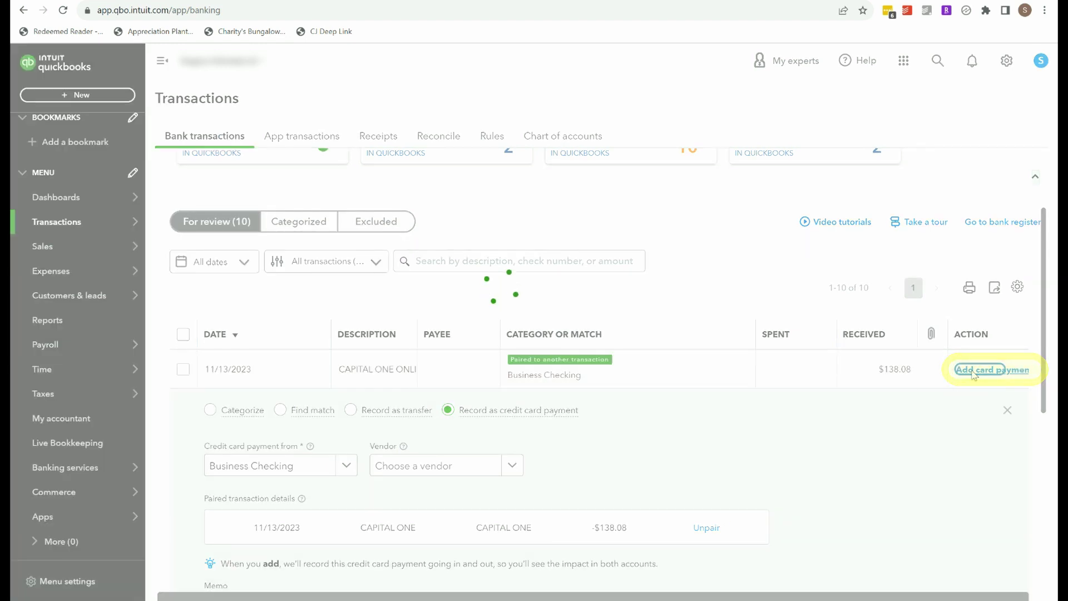
{"action": "triple_click", "coordinate": [716, 208]}
Step: In Business Checking, categorize the $21.88 11/02/2023 Intuit payment as Other Ordinary Income
{"action": "left_click", "coordinate": [445, 151]}
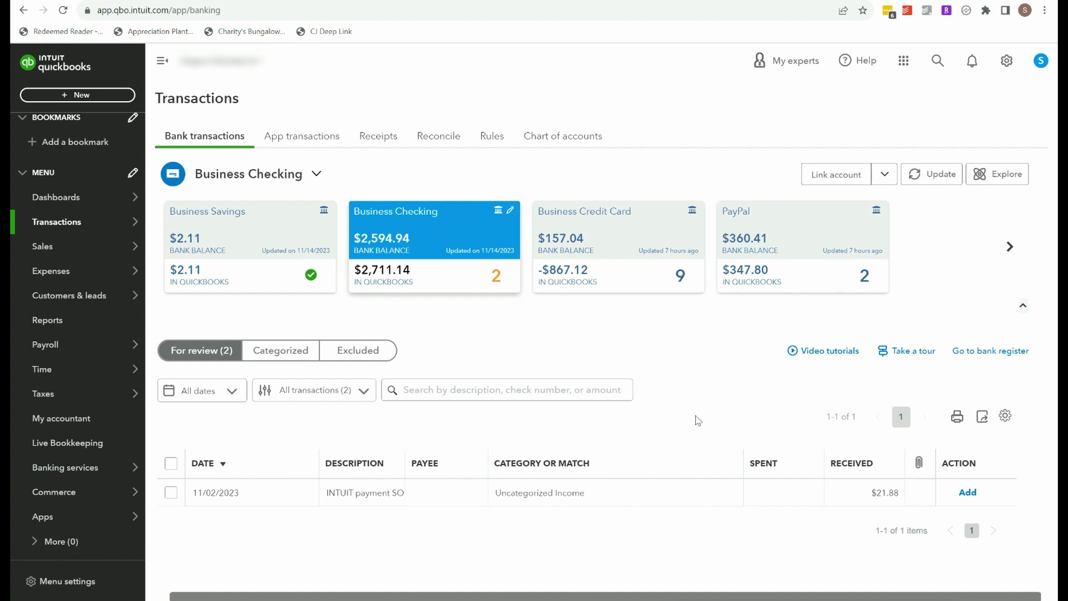
{"action": "left_click", "coordinate": [646, 493]}
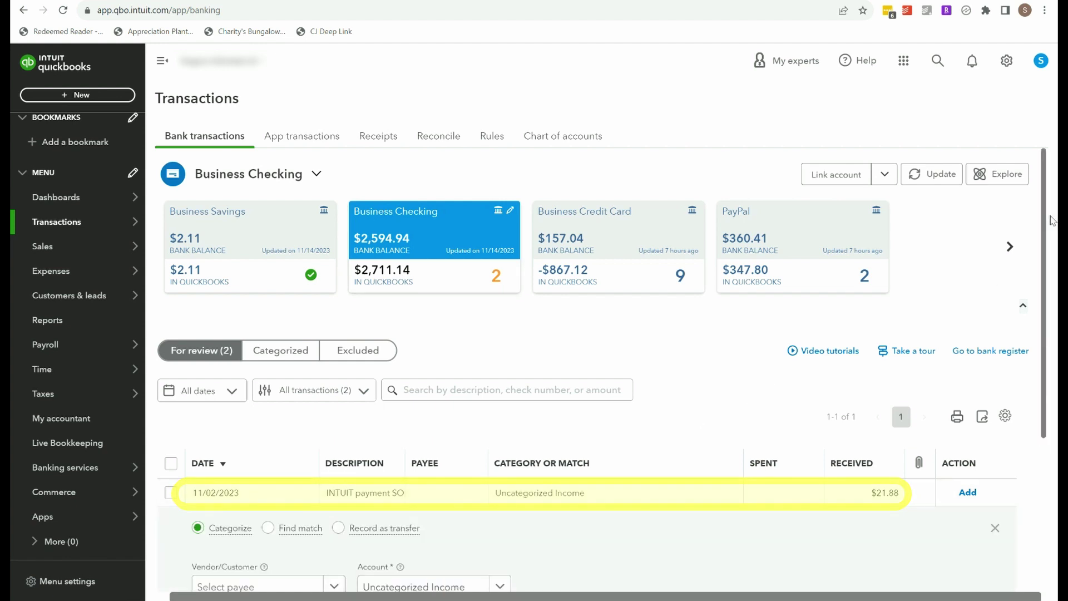
{"action": "scroll", "coordinate": [1046, 215], "scroll_direction": "down", "scroll_amount": 4}
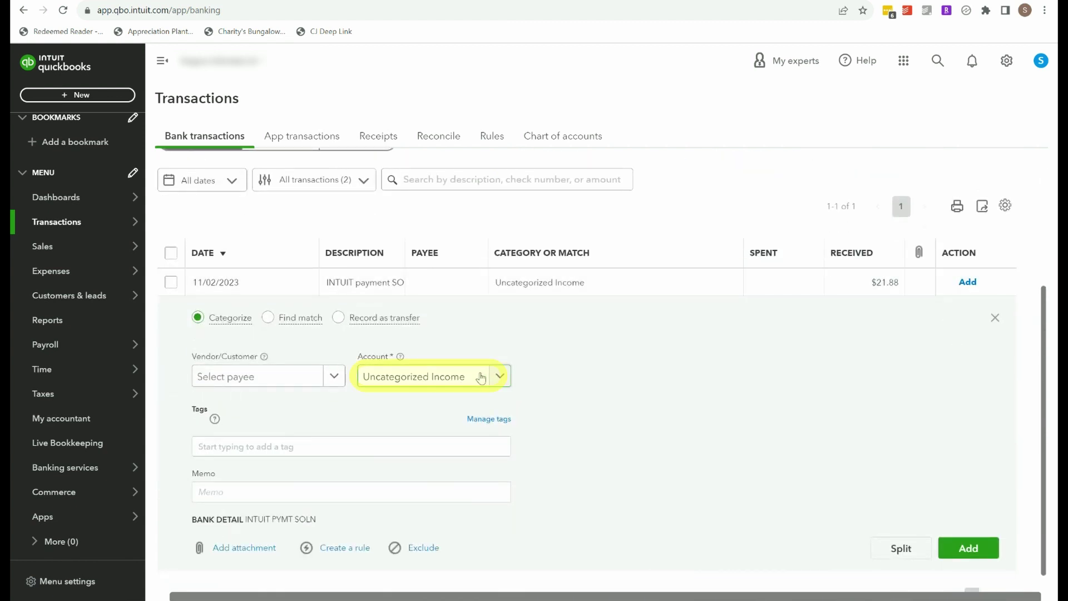
{"action": "left_click", "coordinate": [498, 378]}
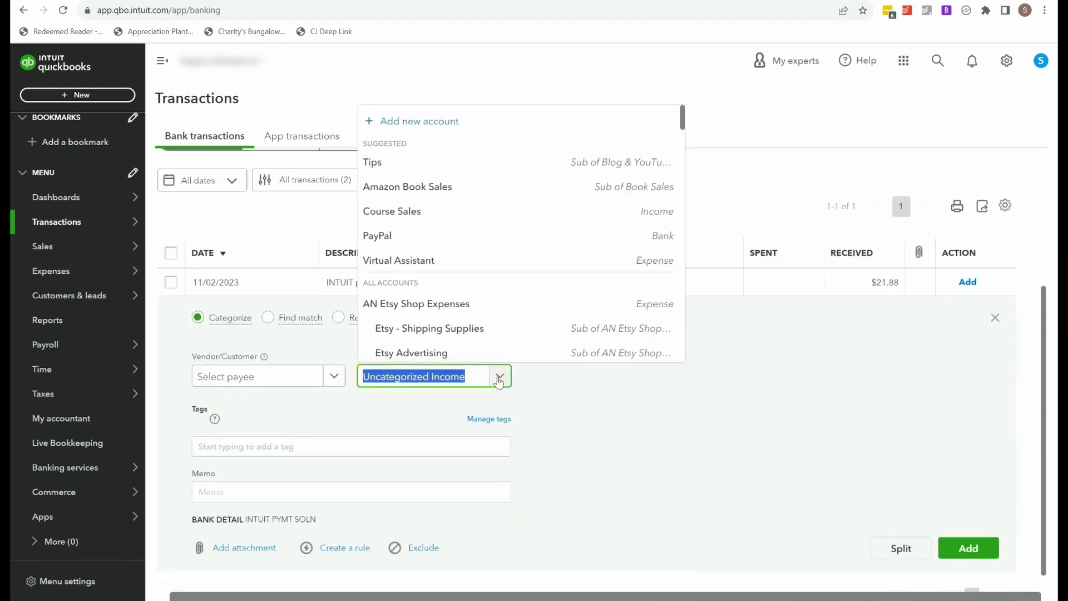
{"action": "type", "text": "oth"}
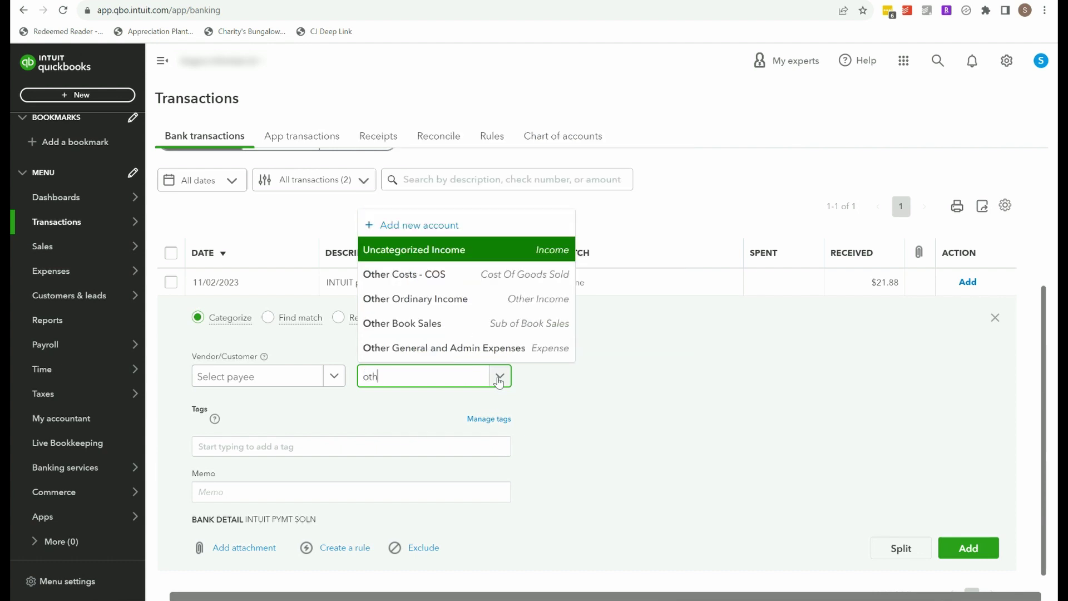
{"action": "type", "text": "e"}
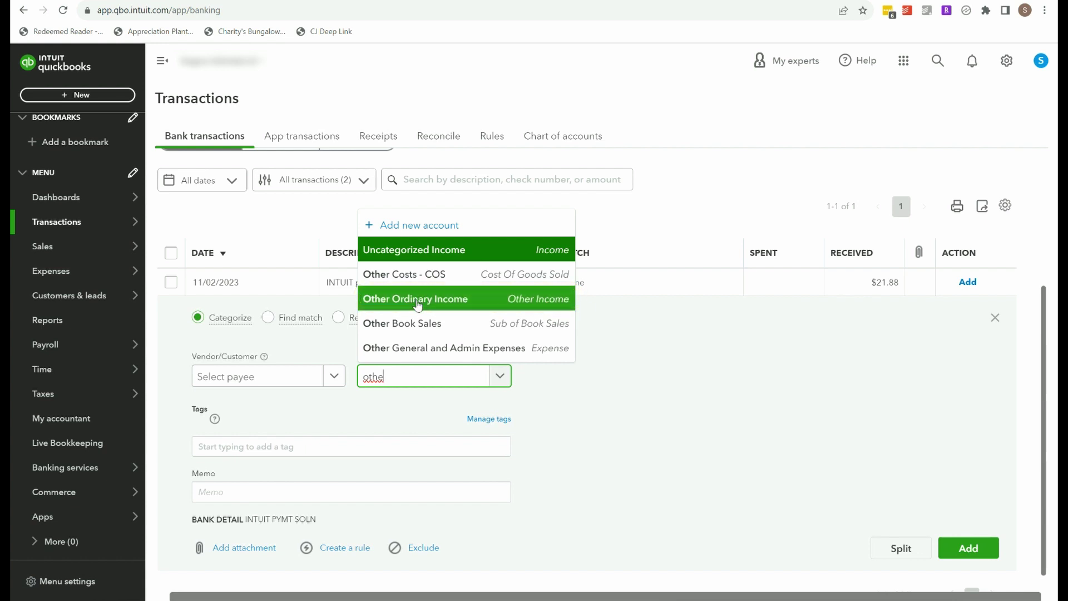
{"action": "left_click", "coordinate": [418, 303]}
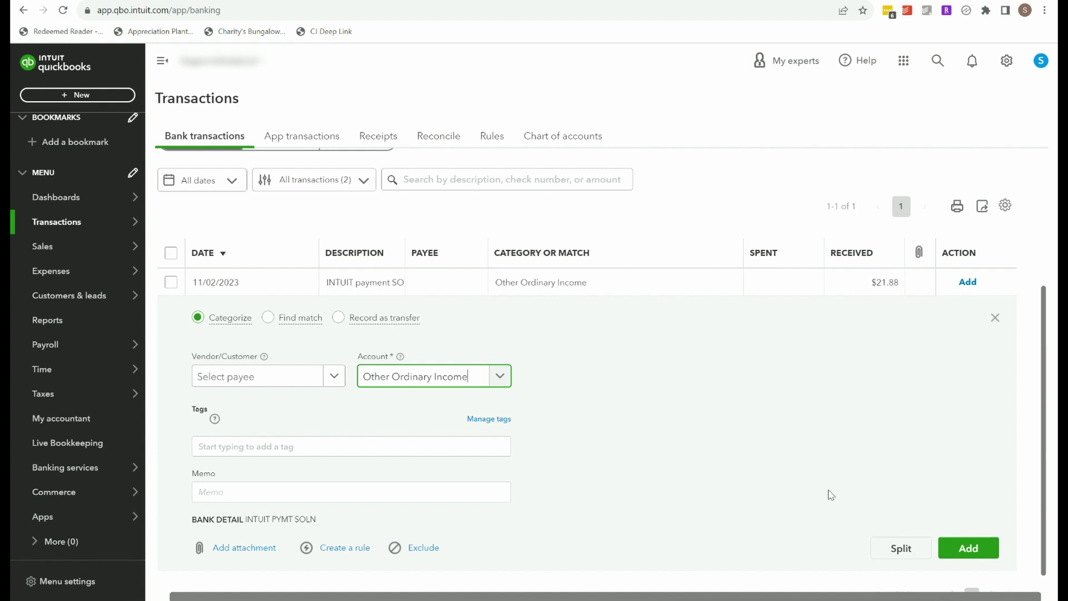
Step: Add the $21.88 Intuit payment, clearing the Business Checking review queue
{"action": "left_click", "coordinate": [968, 549]}
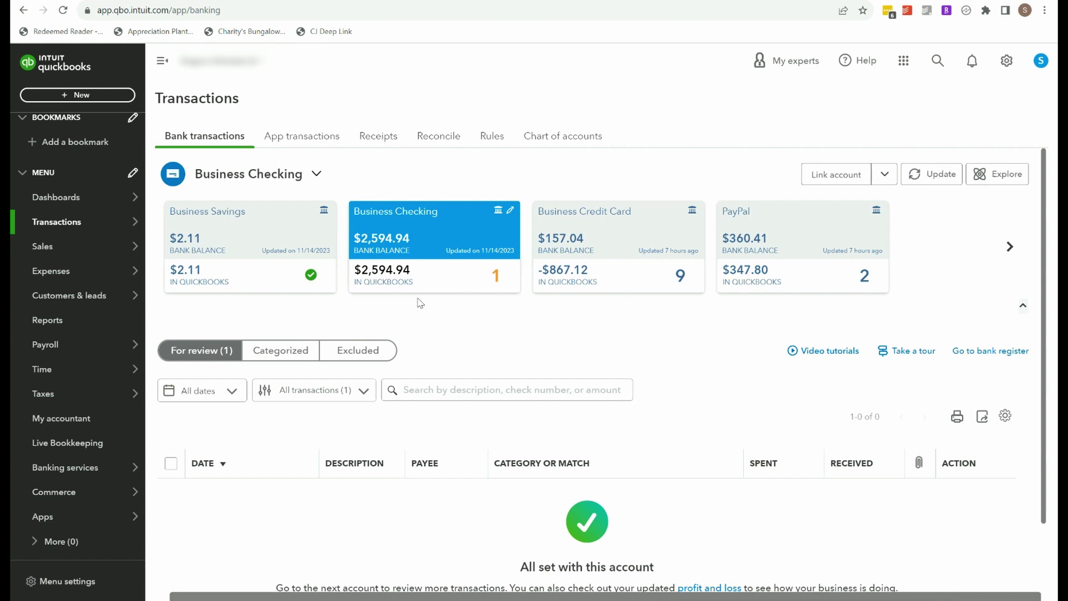
{"action": "left_click", "coordinate": [439, 146]}
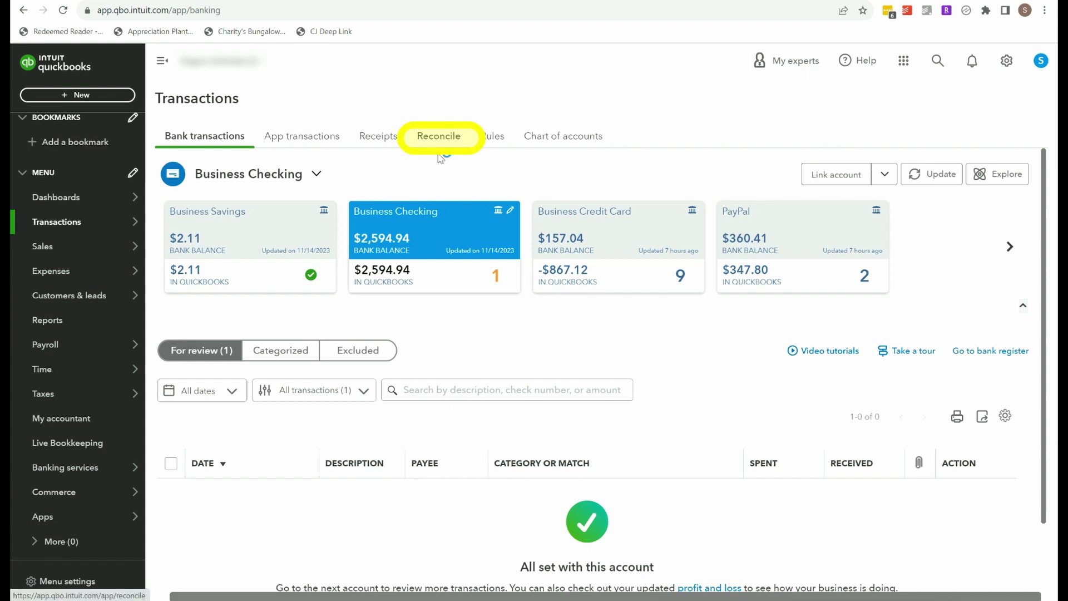
{"action": "left_click", "coordinate": [439, 138]}
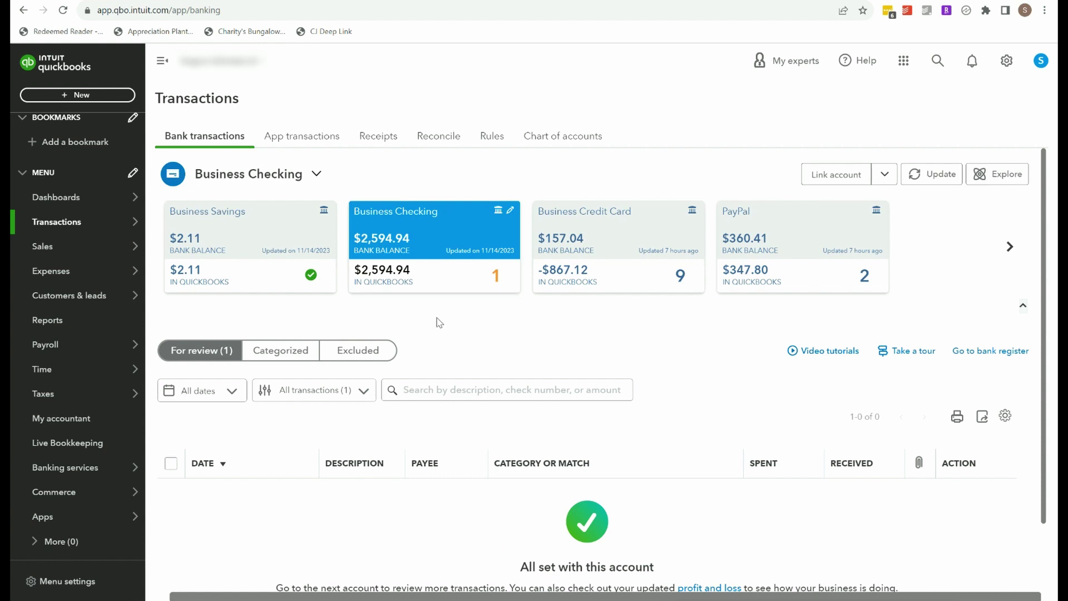
Step: Show the Business Credit Card's nine review items and expand the $25.83 Hiscox charge
{"action": "left_click", "coordinate": [614, 243]}
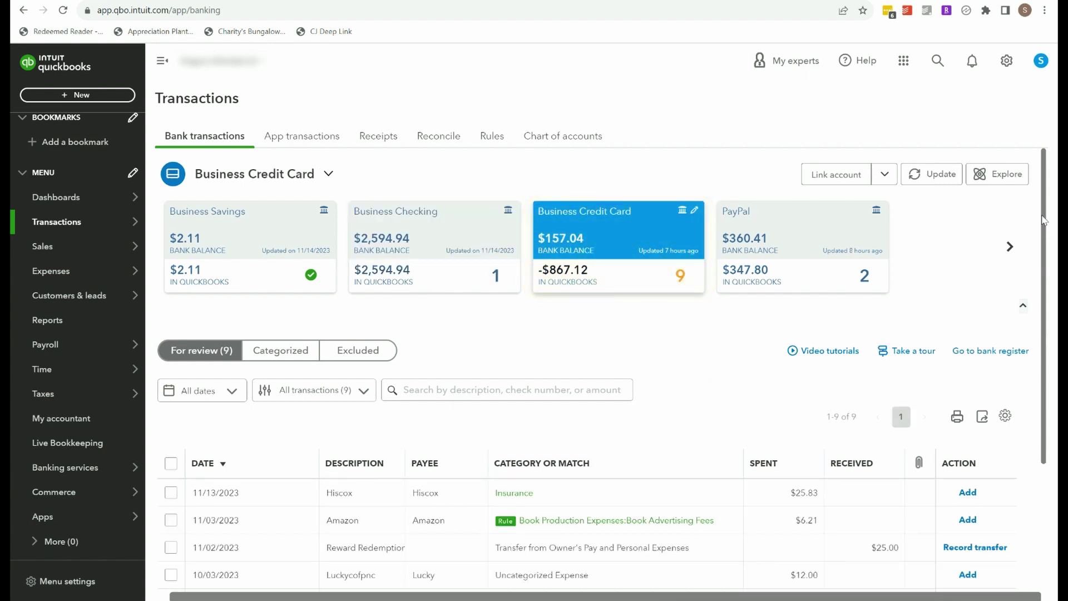
{"action": "scroll", "coordinate": [1039, 336], "scroll_direction": "down", "scroll_amount": 3}
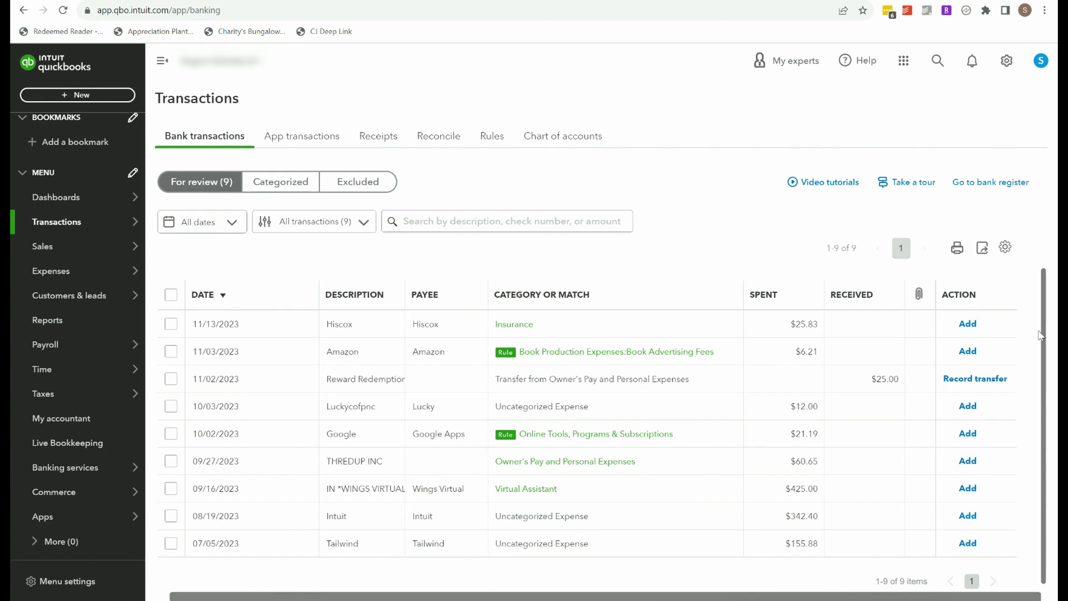
{"action": "left_click", "coordinate": [563, 327]}
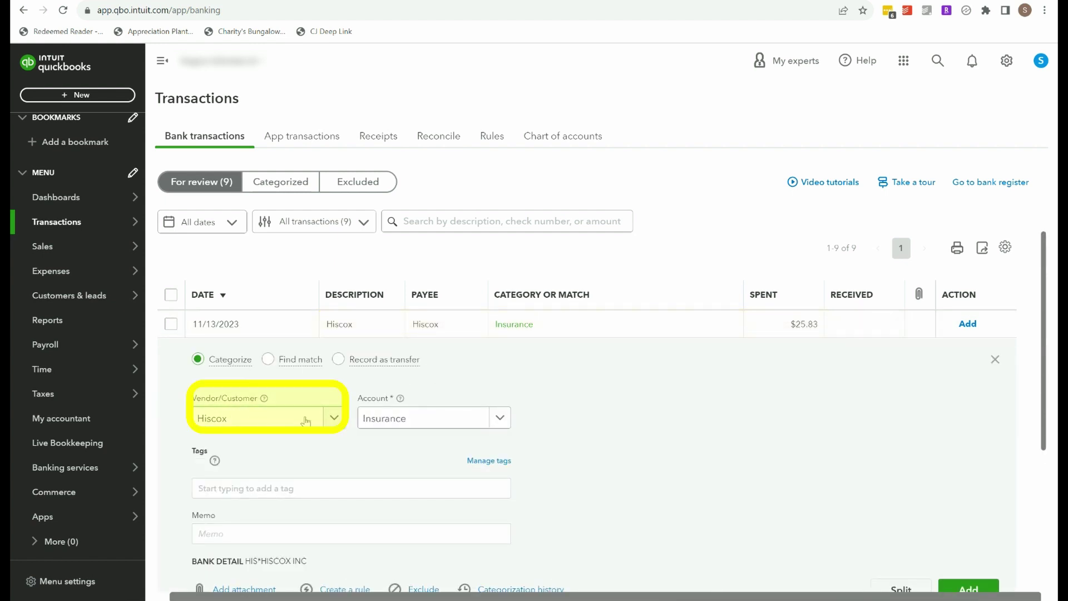
Step: Keep Hiscox as vendor and add the $25.83 charge under Insurance
{"action": "left_click", "coordinate": [336, 420]}
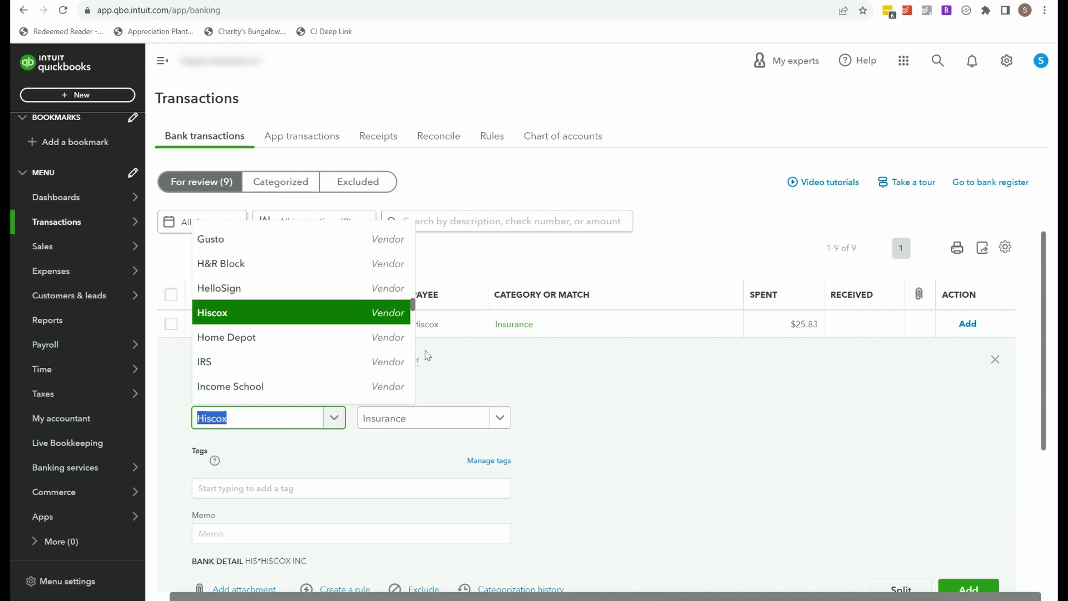
{"action": "left_click", "coordinate": [440, 367]}
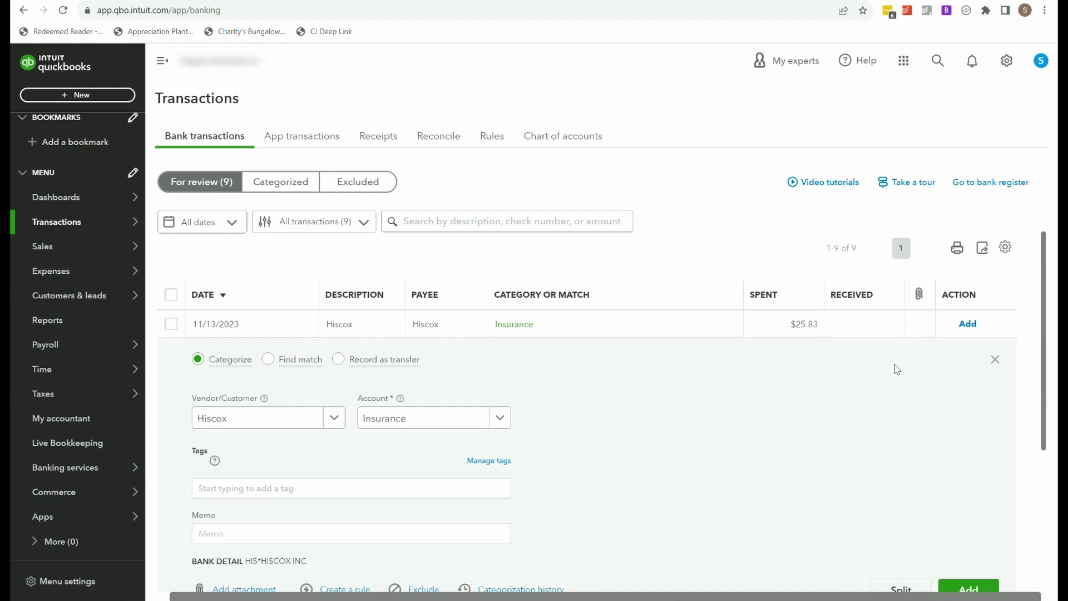
{"action": "left_click", "coordinate": [968, 324]}
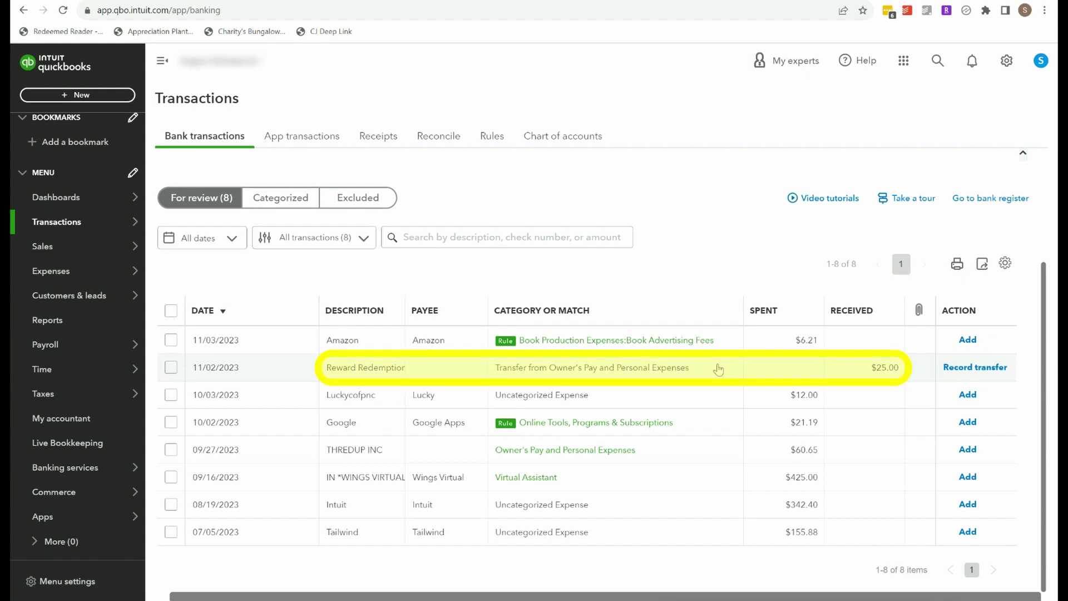
Step: Switch the $25.00 Reward Redemption to Categorize and enter 'Credit Card Rewards' as its category
{"action": "left_click", "coordinate": [718, 368]}
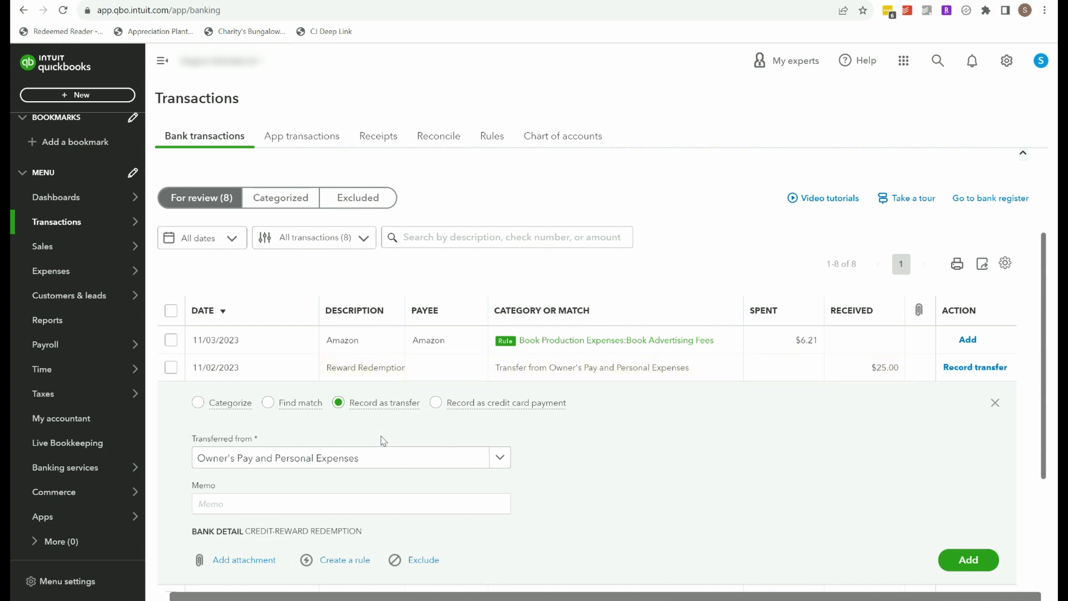
{"action": "left_click", "coordinate": [211, 403]}
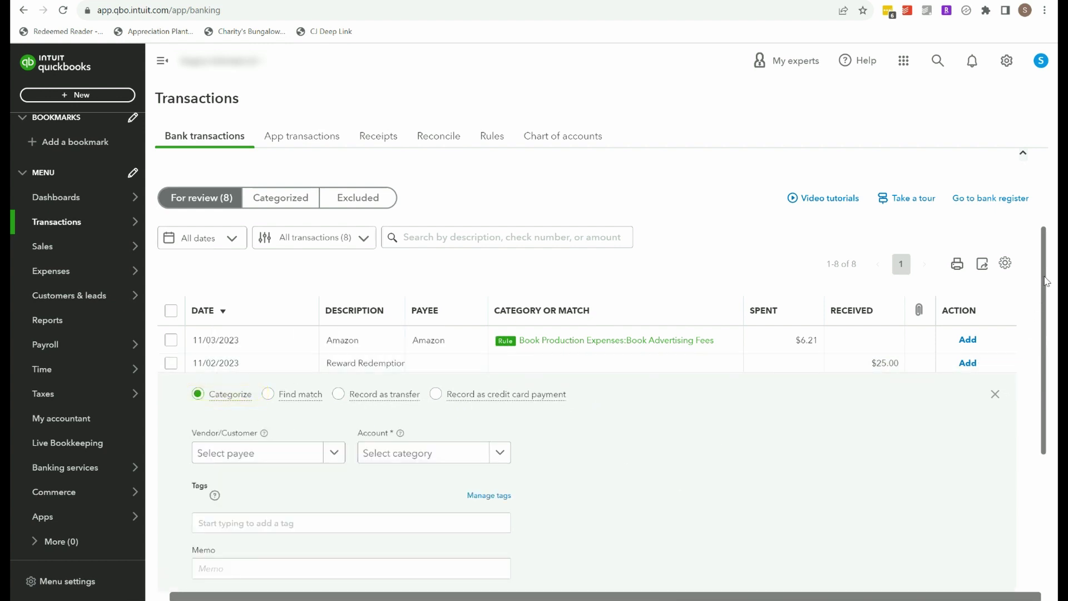
{"action": "left_click_drag", "start_coordinate": [1047, 285], "coordinate": [1048, 334]}
{"action": "left_click", "coordinate": [395, 363]}
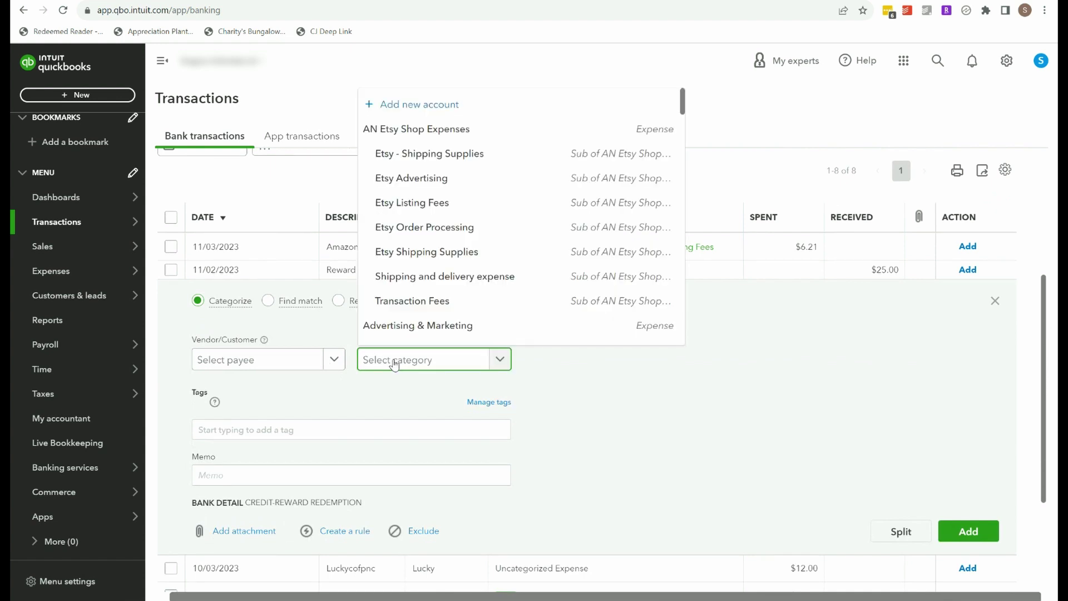
{"action": "type", "text": "Cred"}
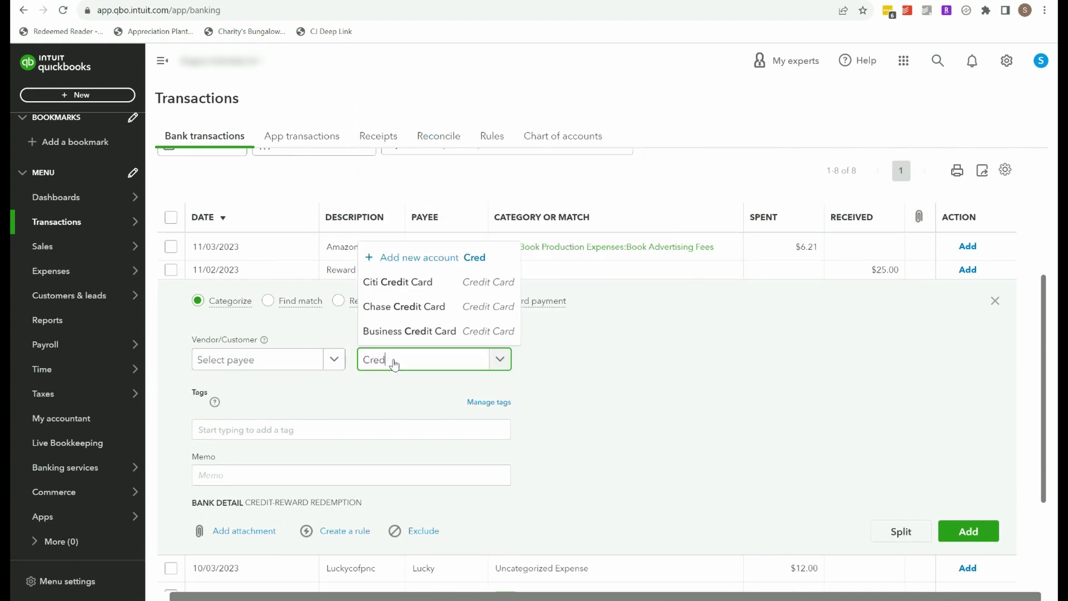
{"action": "type", "text": "it"}
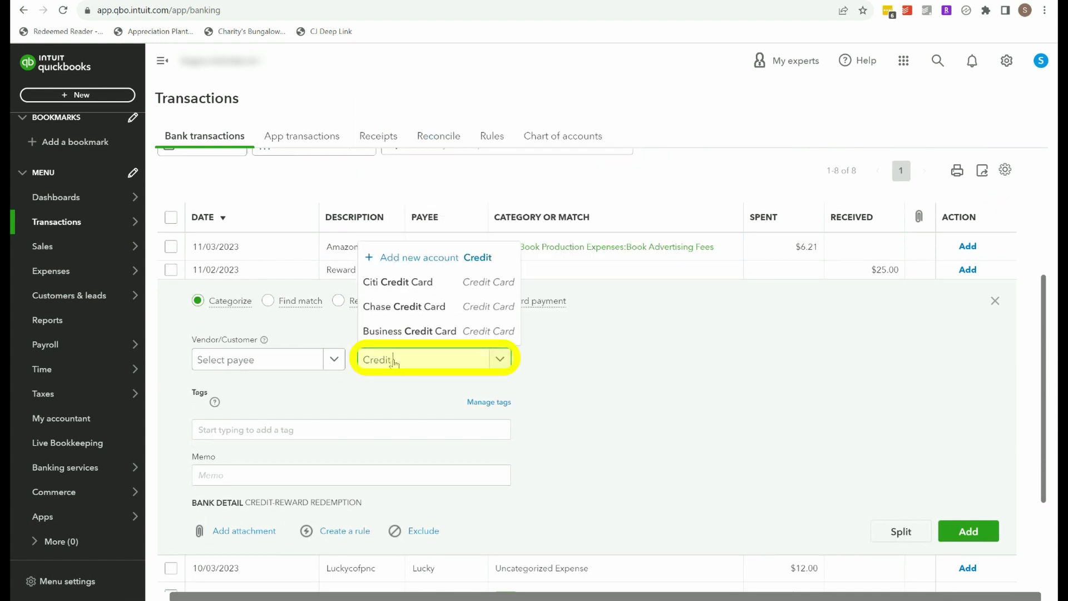
{"action": "type", "text": " Card"}
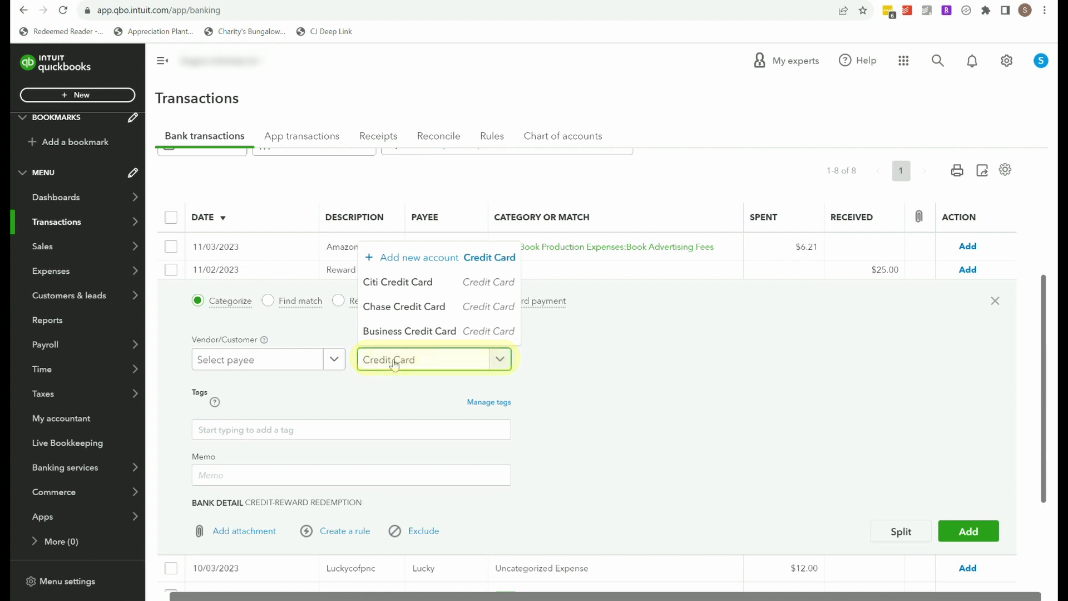
{"action": "type", "text": " Rewards"}
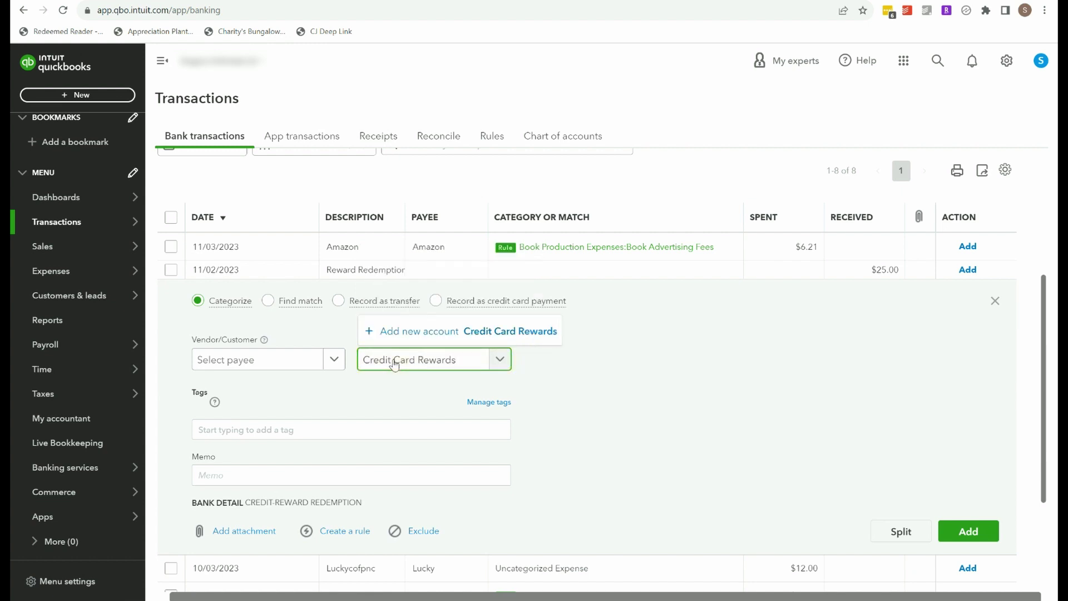
Step: Create Other Income account 'Credit Card Rewards' (Other Miscellaneous Income), then add the reward and $21.19 Google charge
{"action": "left_click", "coordinate": [502, 339]}
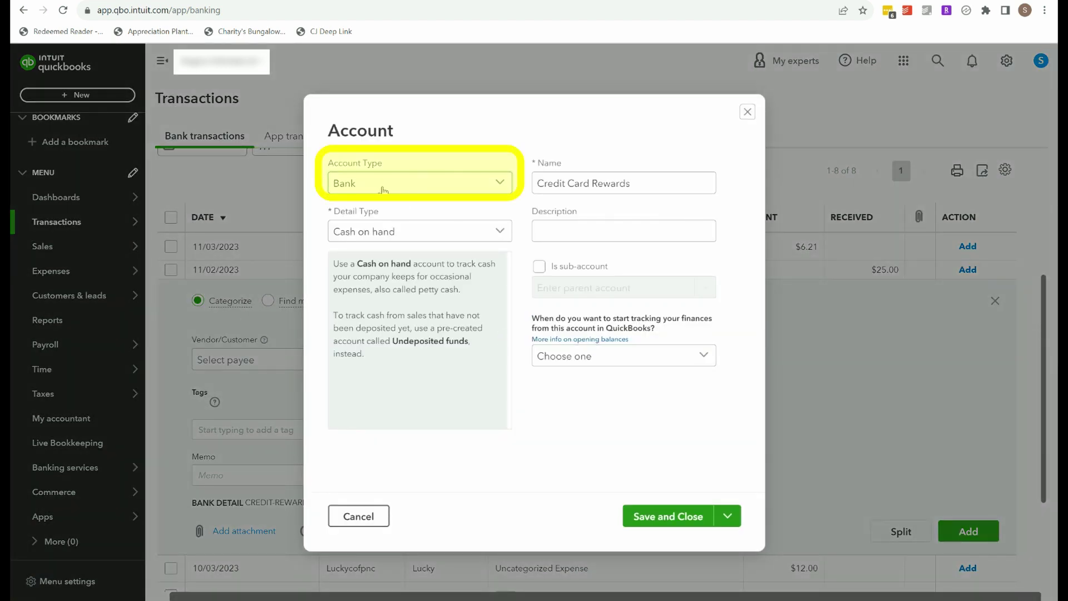
{"action": "left_click", "coordinate": [496, 187]}
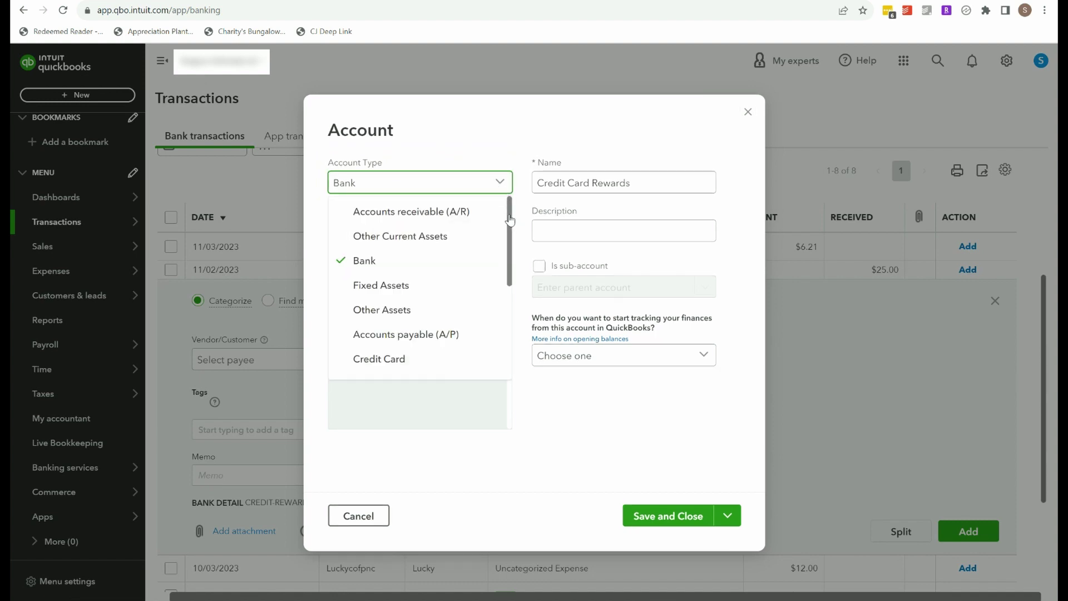
{"action": "scroll", "coordinate": [510, 220], "scroll_direction": "down", "scroll_amount": 4}
{"action": "left_click", "coordinate": [378, 290]}
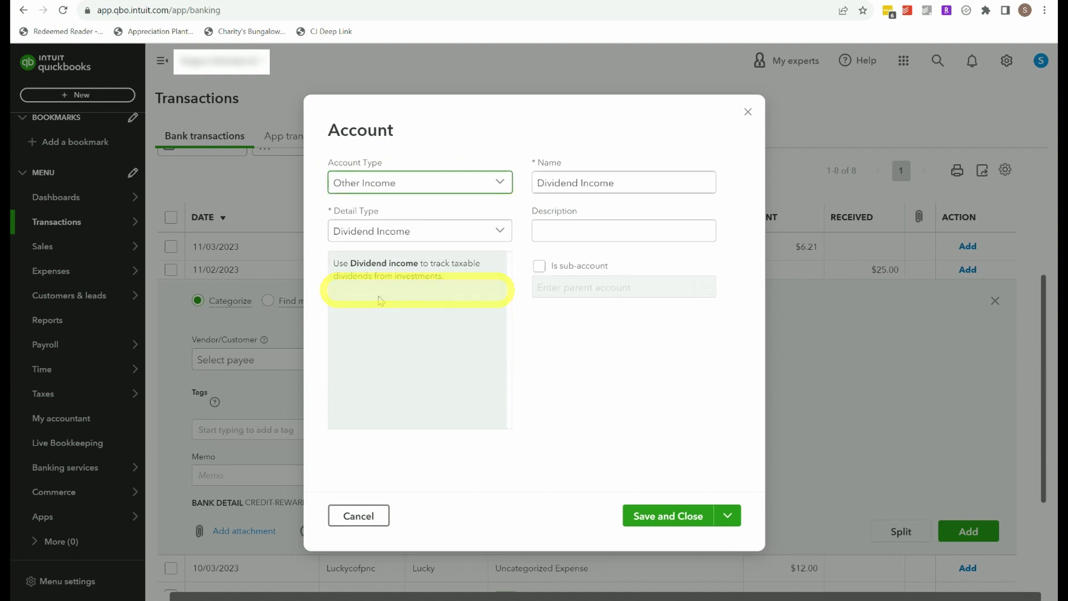
{"action": "left_click", "coordinate": [489, 231]}
{"action": "left_click", "coordinate": [501, 231]}
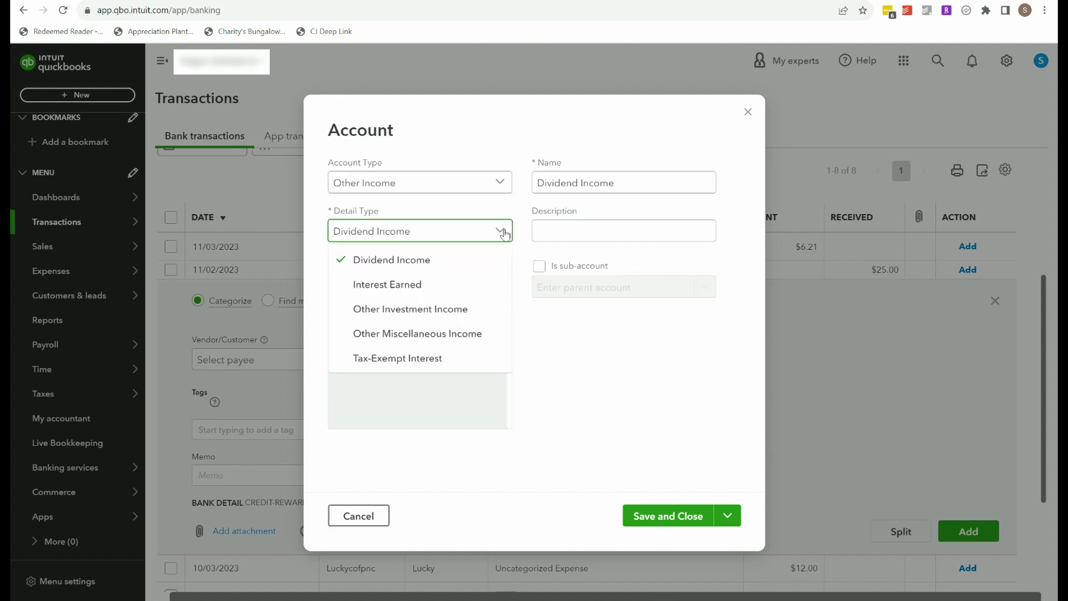
{"action": "left_click", "coordinate": [462, 336]}
{"action": "type", "text": "Credi"}
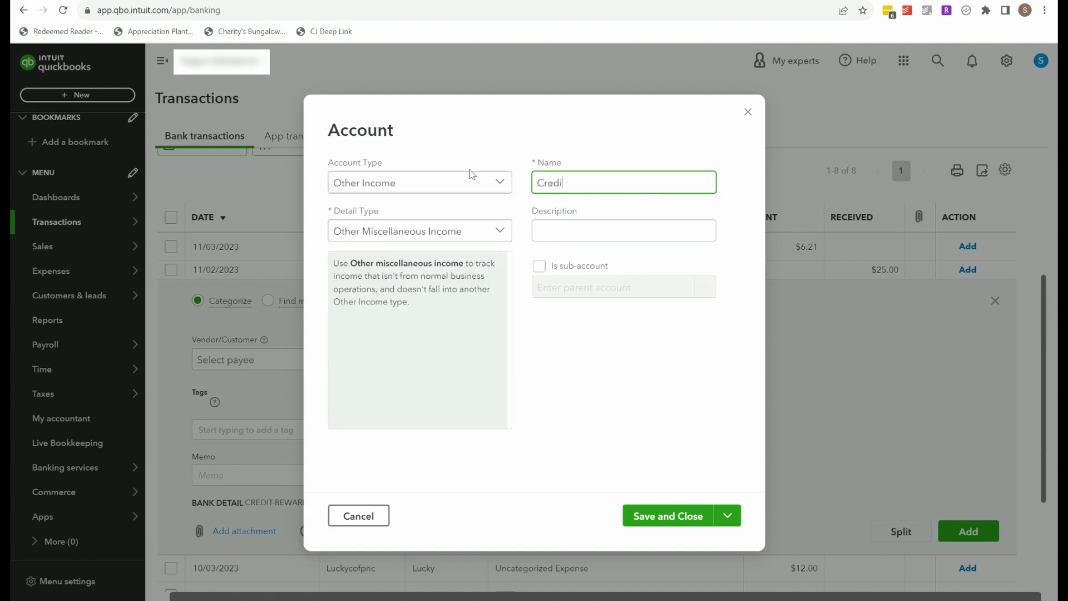
{"action": "type", "text": "t Card Rewards"}
{"action": "left_click", "coordinate": [651, 520]}
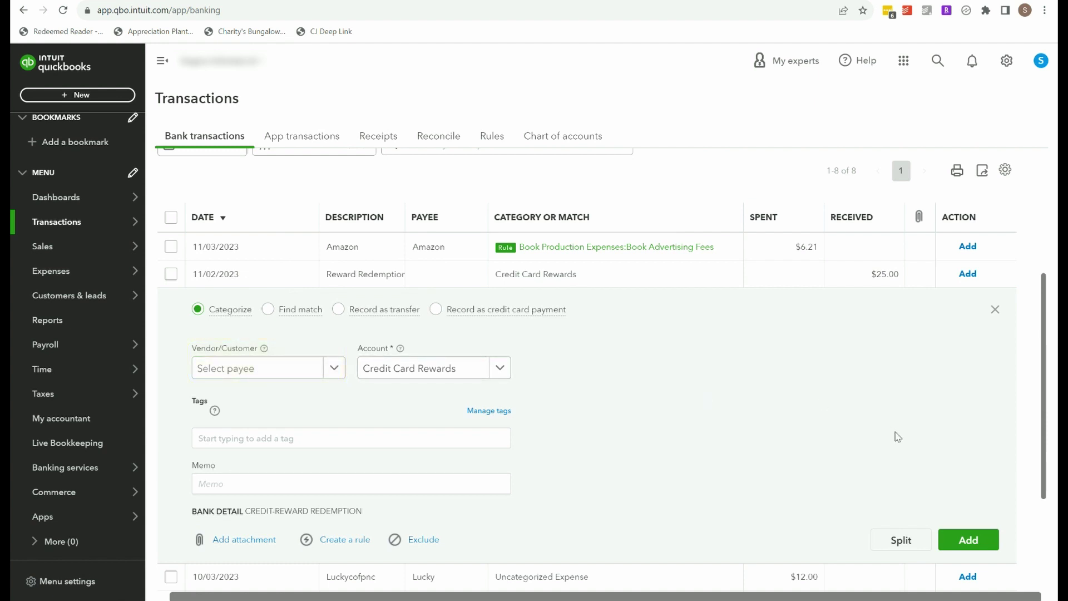
{"action": "left_click", "coordinate": [964, 540]}
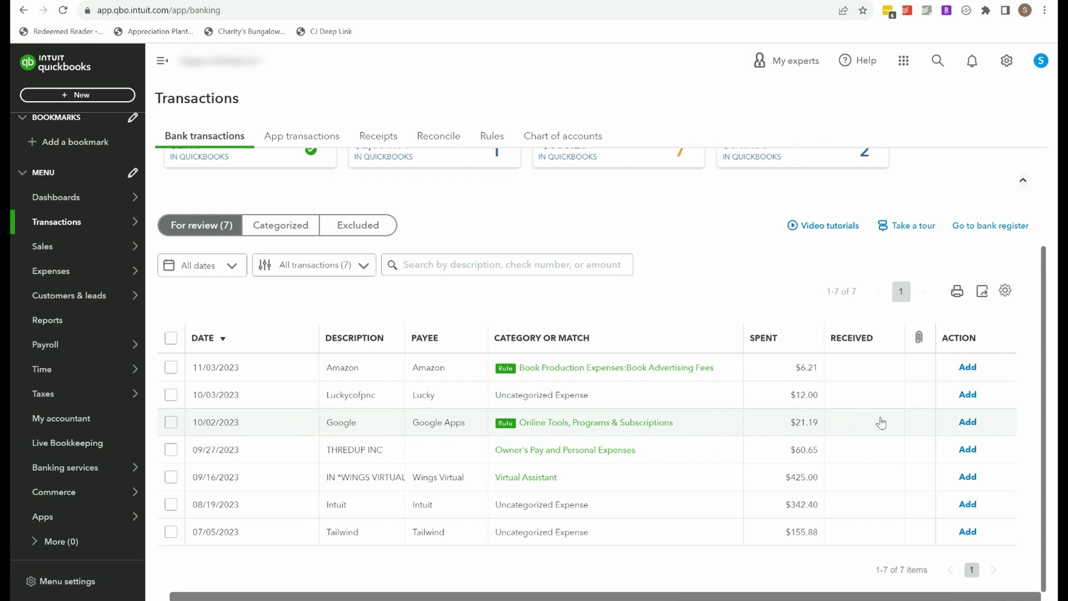
{"action": "left_click", "coordinate": [969, 425]}
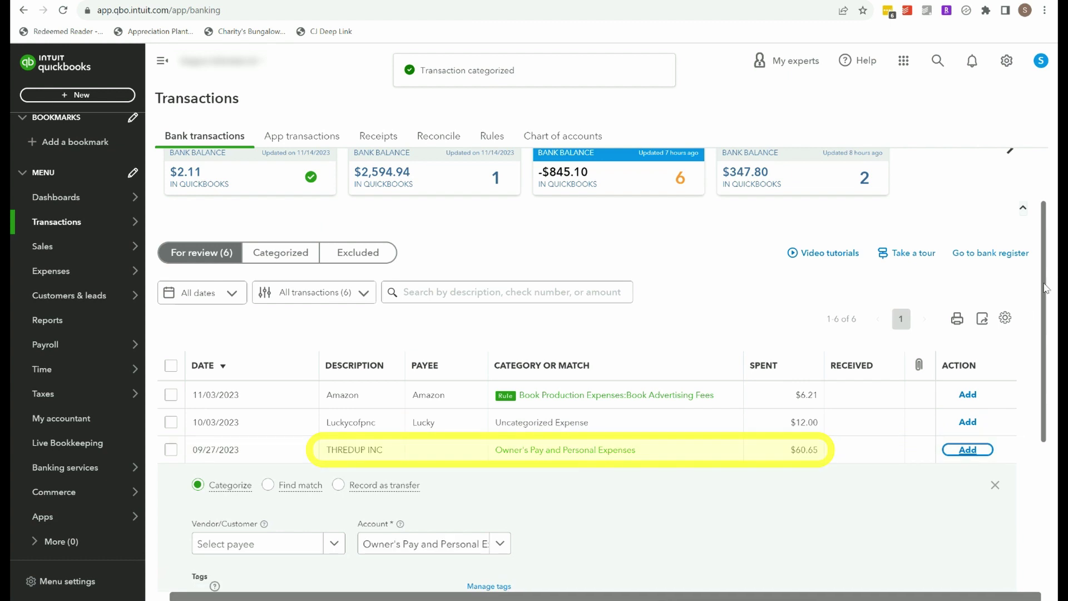
Step: Create the new vendor ThredUp and assign it as payee of the $60.65 THREDUP INC charge
{"action": "scroll", "coordinate": [1045, 251], "scroll_direction": "down", "scroll_amount": 1}
{"action": "scroll", "coordinate": [1046, 251], "scroll_direction": "down", "scroll_amount": 2}
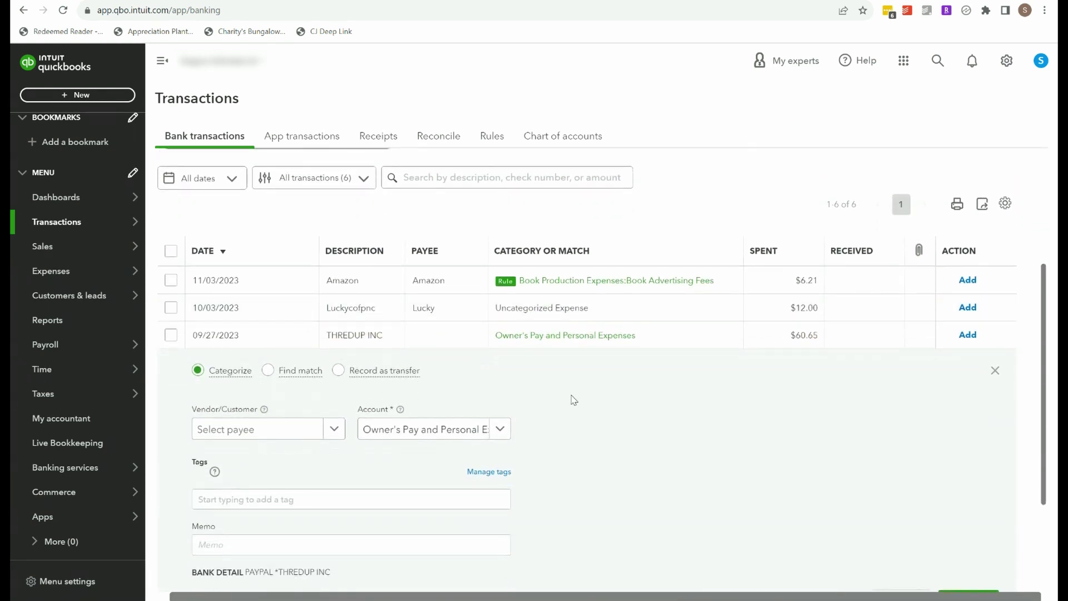
{"action": "left_click", "coordinate": [245, 434]}
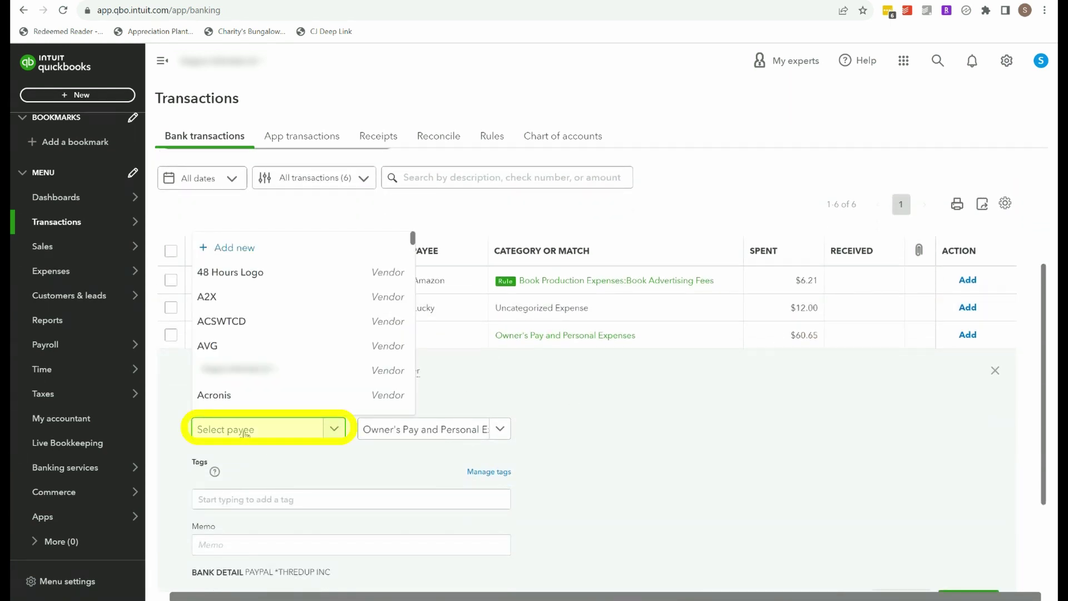
{"action": "type", "text": "Thred"}
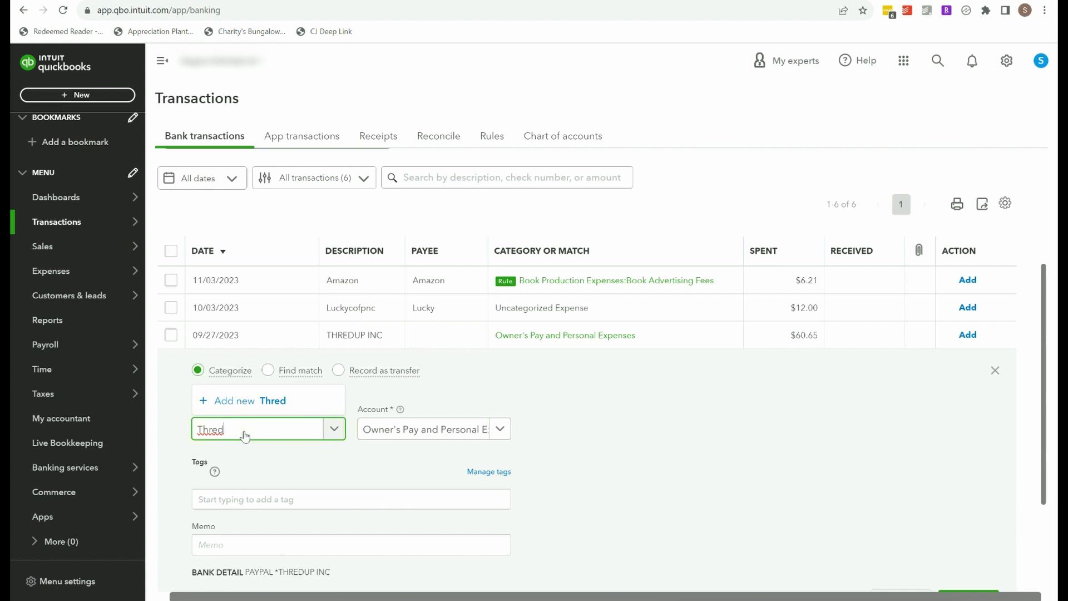
{"action": "key", "text": "BackSpace"}
{"action": "key", "text": "BackSpace"}
{"action": "key", "text": "BackSpace"}
{"action": "key", "text": "BackSpace"}
{"action": "key", "text": "BackSpace"}
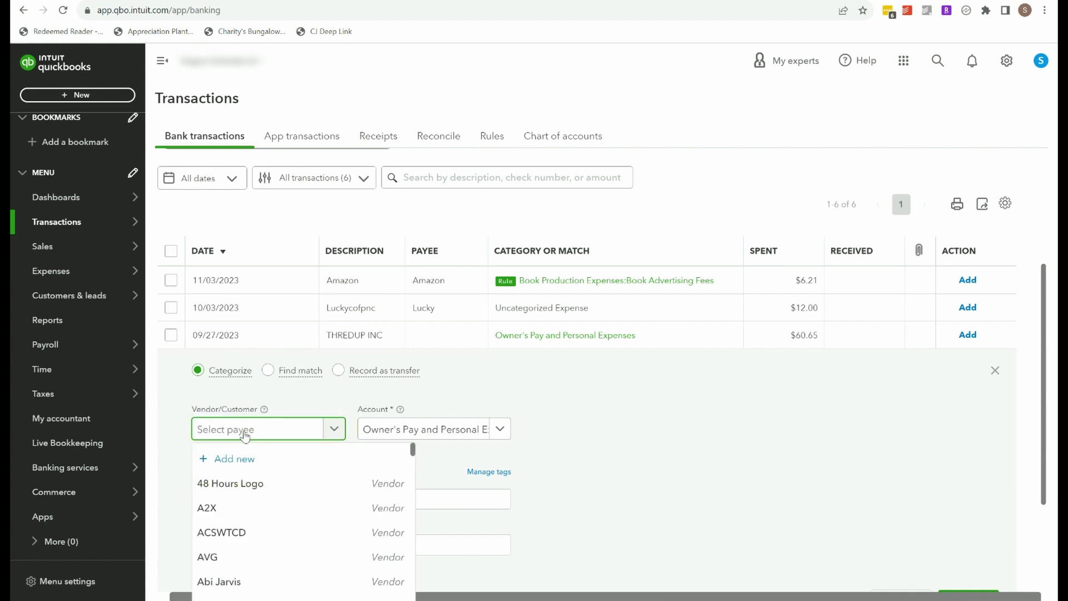
{"action": "type", "text": "ThredUp"}
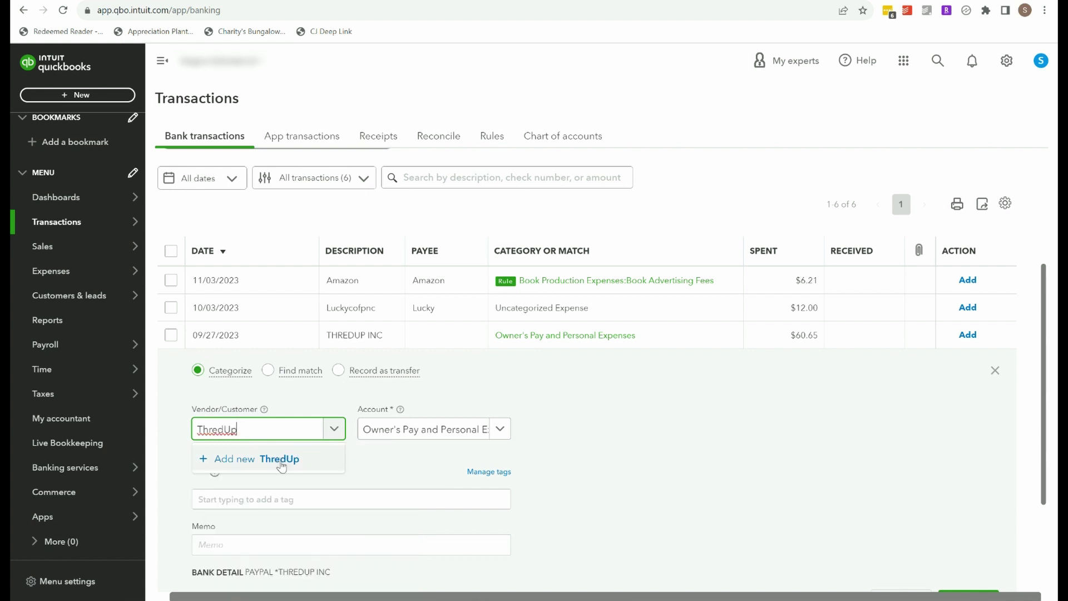
{"action": "left_click", "coordinate": [280, 459]}
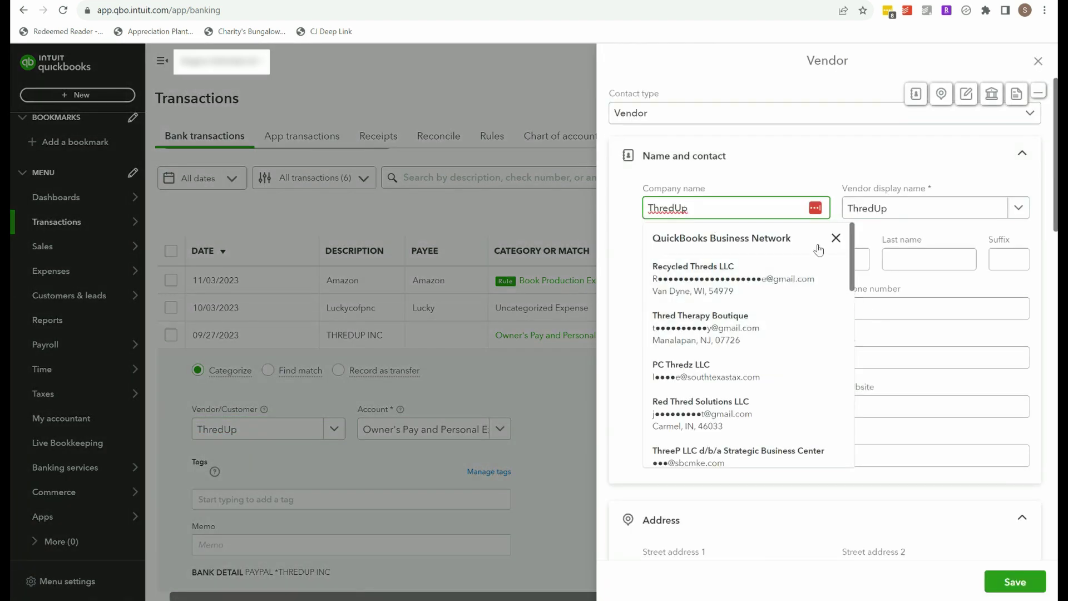
{"action": "left_click", "coordinate": [1018, 581]}
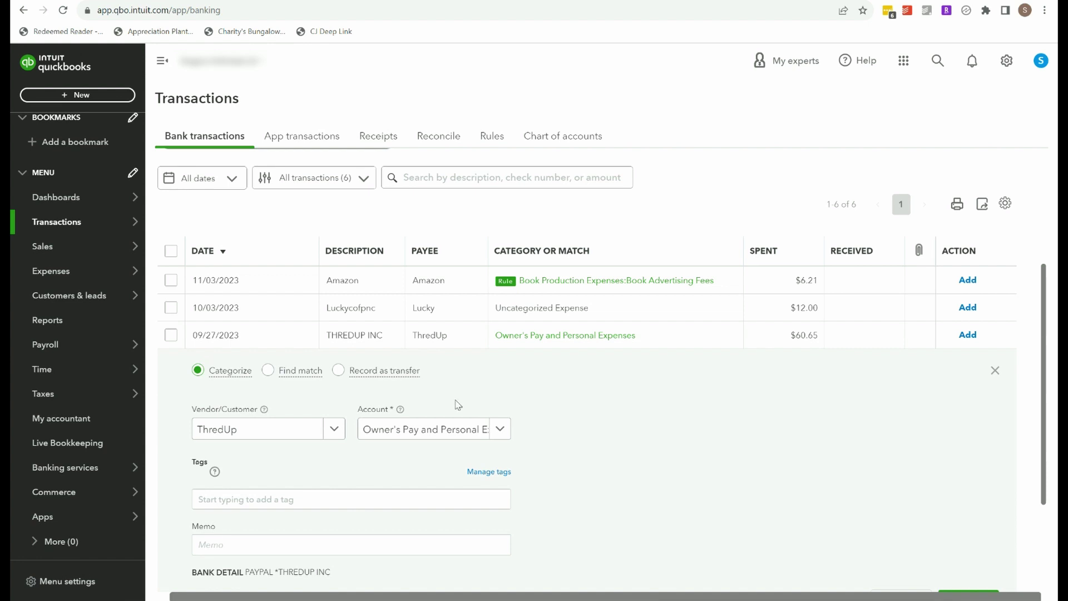
Step: Categorize the $60.65 ThredUp charge as Cost of Goods Sold and add it
{"action": "left_click", "coordinate": [429, 430]}
{"action": "type", "text": "cost"}
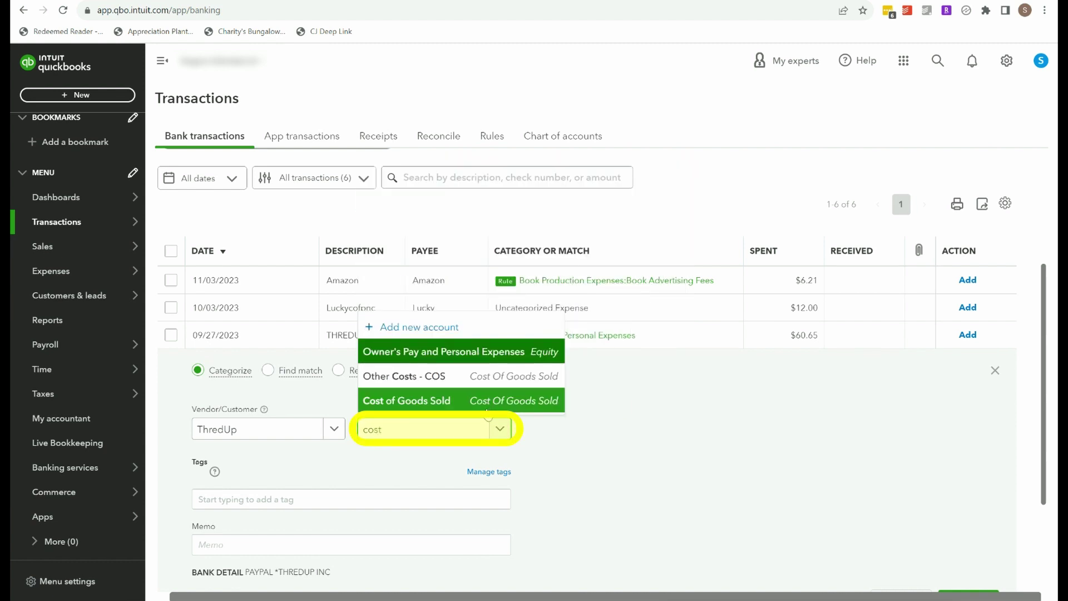
{"action": "left_click", "coordinate": [490, 403]}
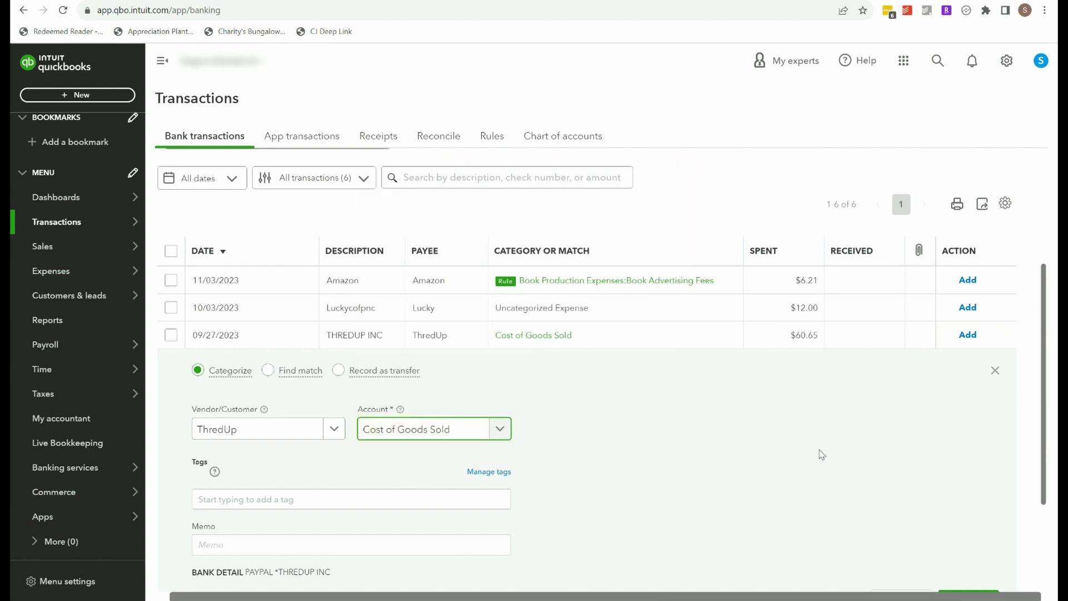
{"action": "left_click", "coordinate": [967, 335]}
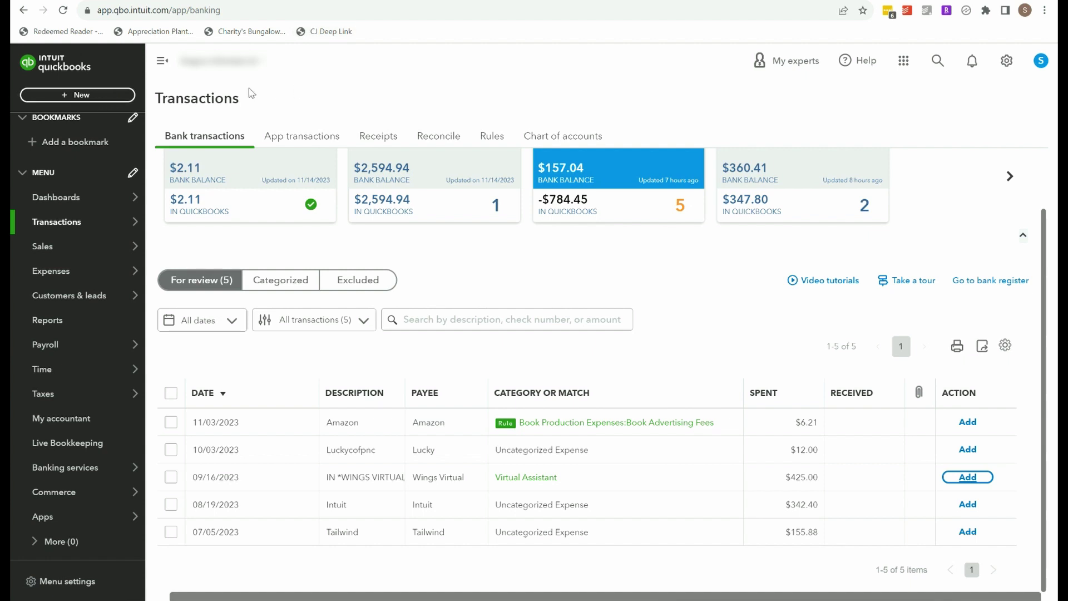
{"action": "left_click", "coordinate": [112, 97]}
{"action": "left_click", "coordinate": [388, 212]}
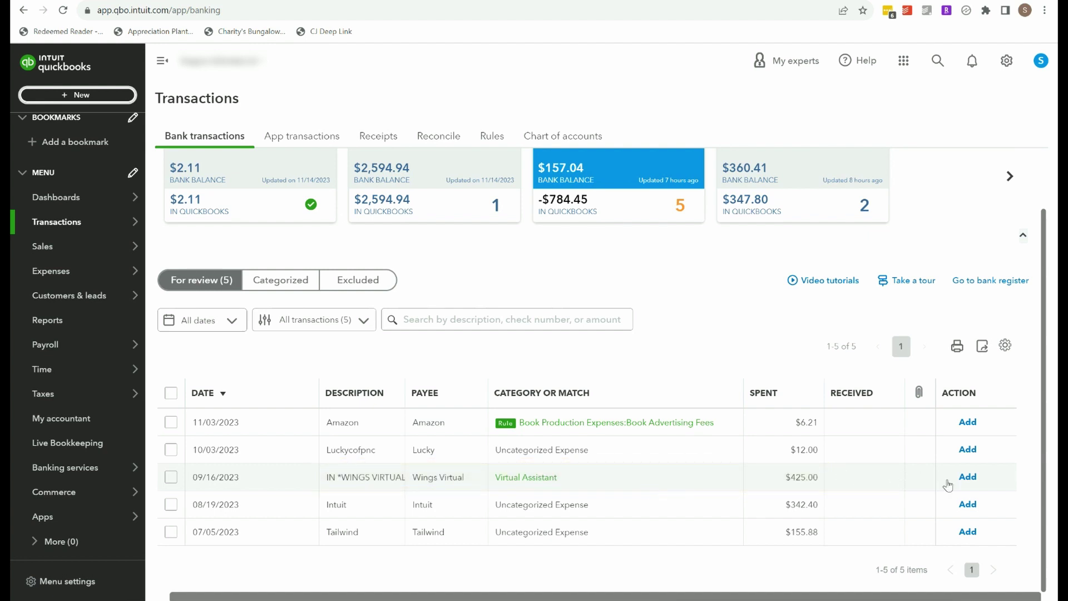
Step: Add Wings Virtual as Virtual Assistant and categorize the $342.40 Intuit charge as Office Expenses
{"action": "left_click", "coordinate": [969, 479]}
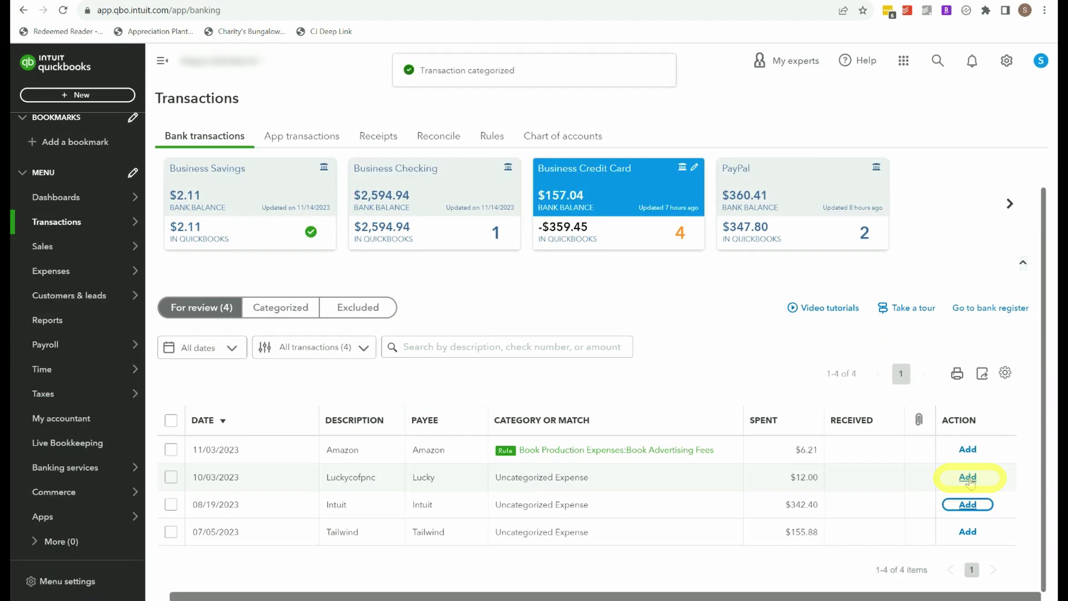
{"action": "left_click", "coordinate": [646, 507]}
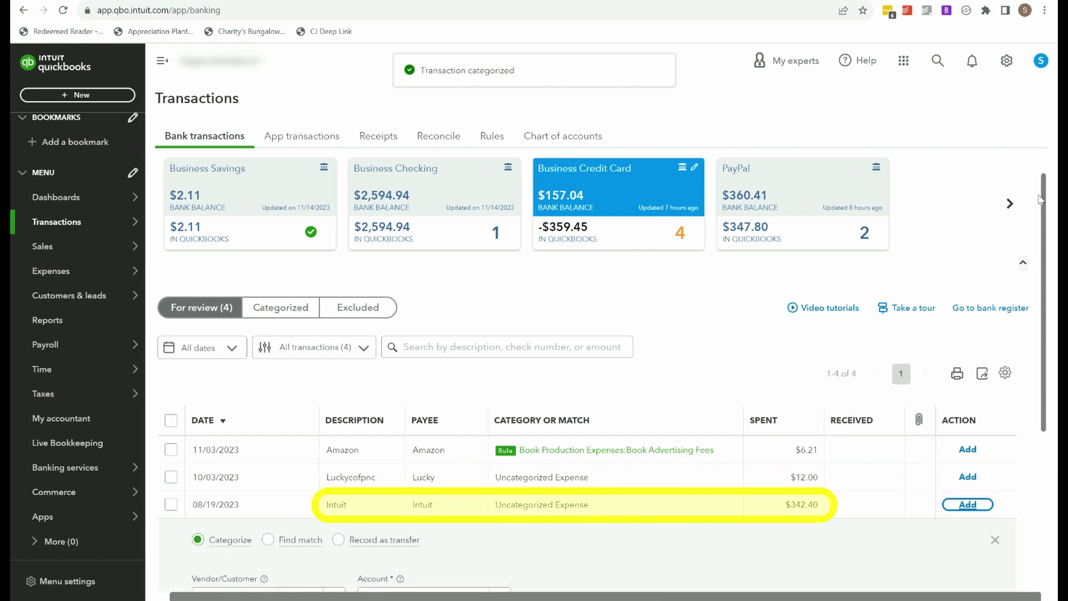
{"action": "left_click_drag", "start_coordinate": [1046, 204], "coordinate": [1048, 311]}
{"action": "left_click", "coordinate": [409, 418]}
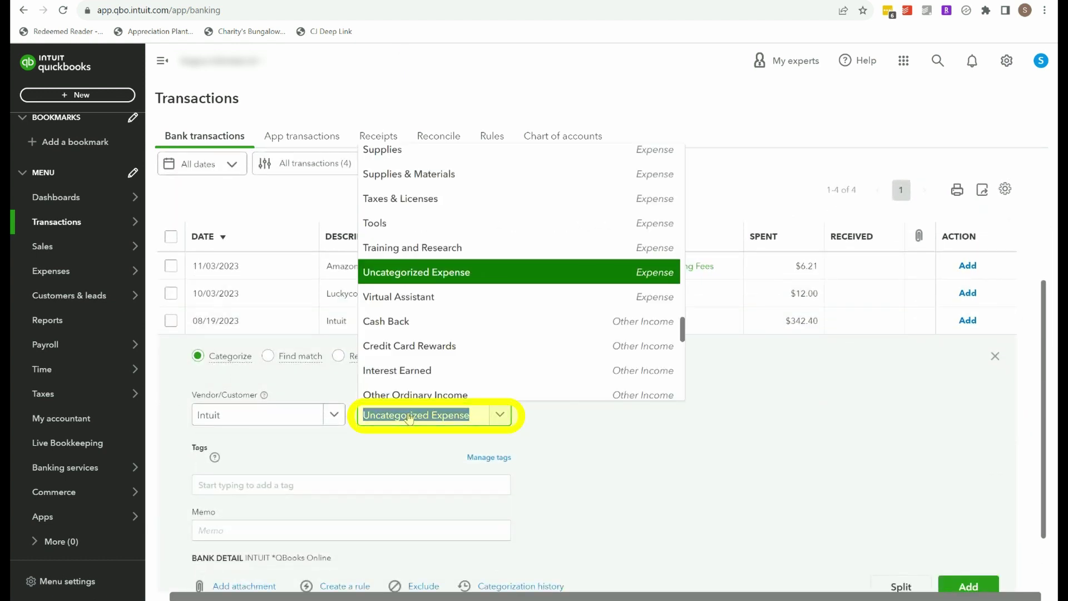
{"action": "type", "text": "off"}
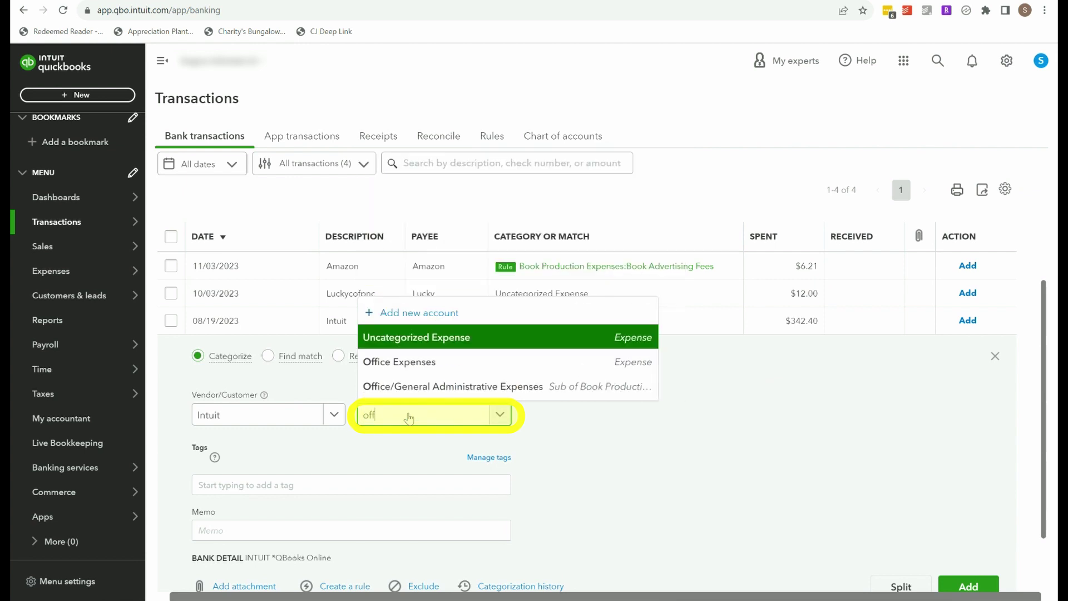
{"action": "left_click", "coordinate": [406, 365]}
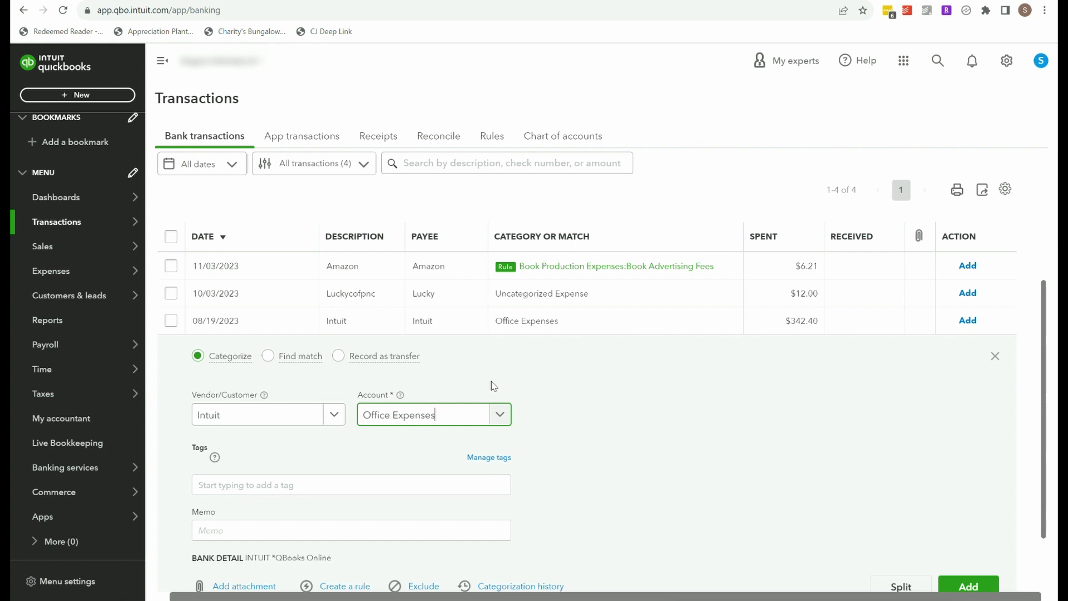
{"action": "left_click", "coordinate": [969, 587]}
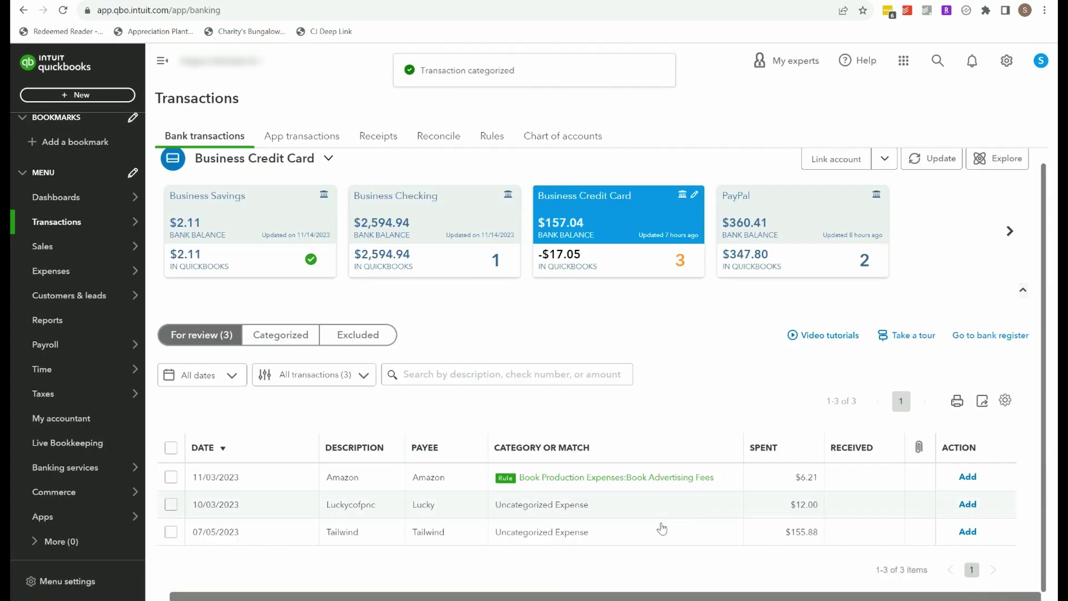
Step: Add the $155.88 Tailwind charge under Online Tools, Programs & Subscriptions
{"action": "left_click", "coordinate": [662, 529]}
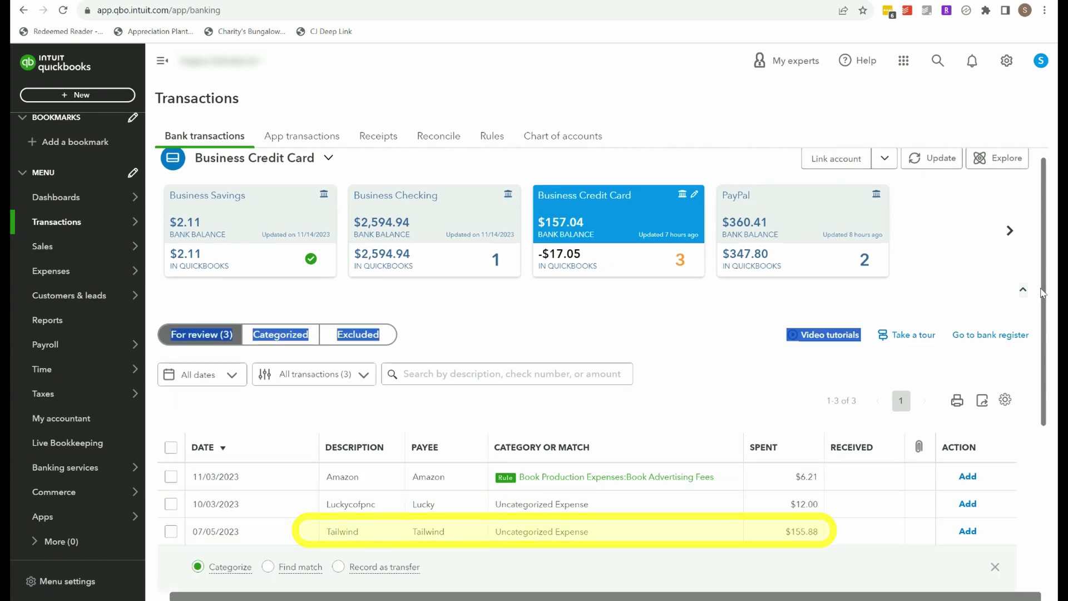
{"action": "scroll", "coordinate": [1044, 267], "scroll_direction": "down", "scroll_amount": 4}
{"action": "left_click", "coordinate": [411, 413]}
{"action": "type", "text": "on"}
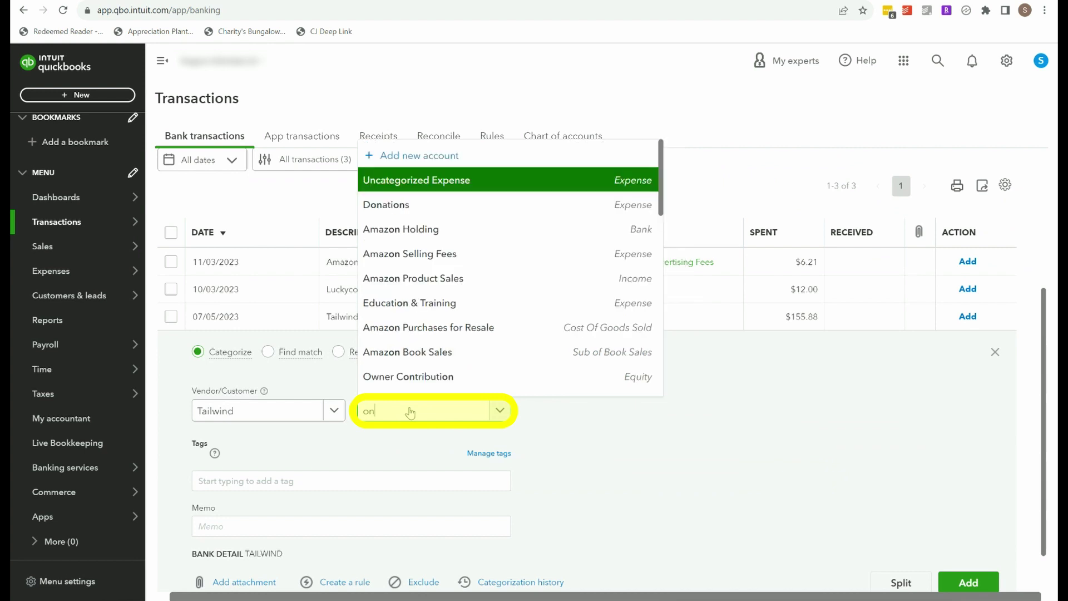
{"action": "type", "text": "l"}
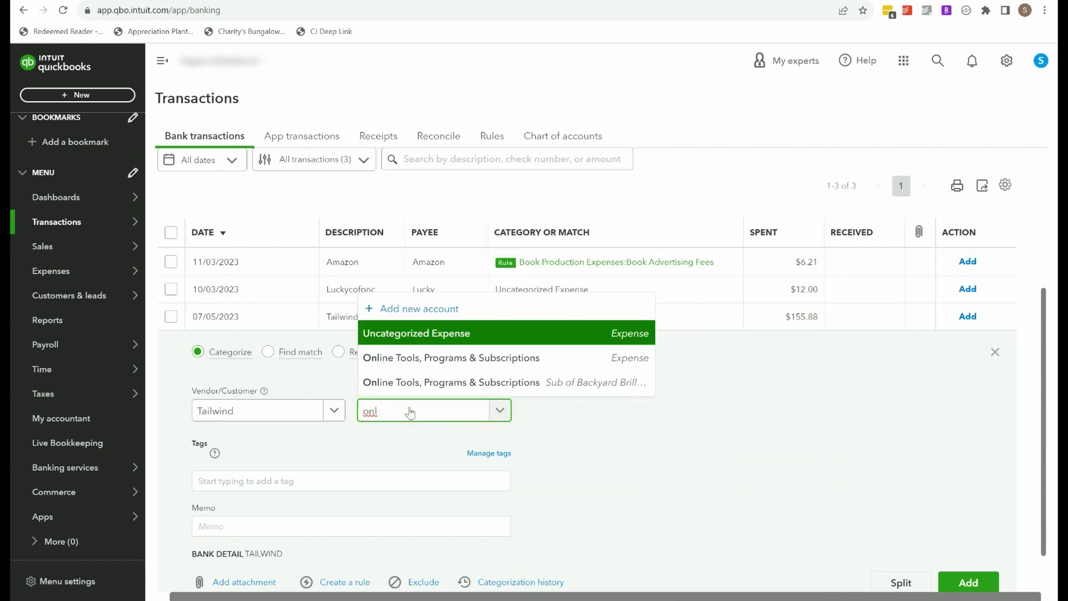
{"action": "left_click", "coordinate": [417, 359]}
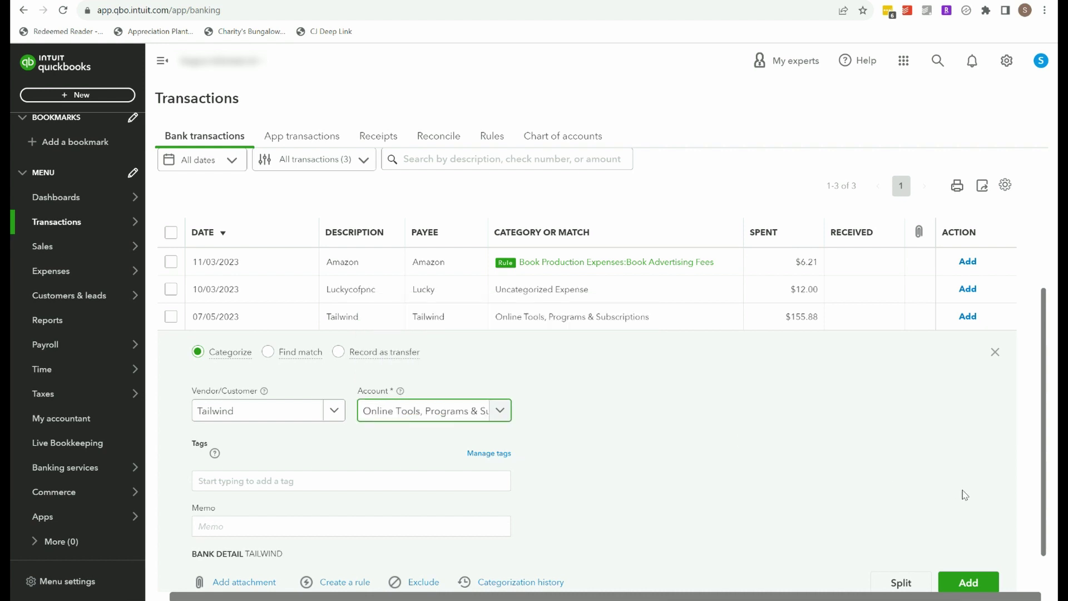
{"action": "left_click", "coordinate": [968, 583]}
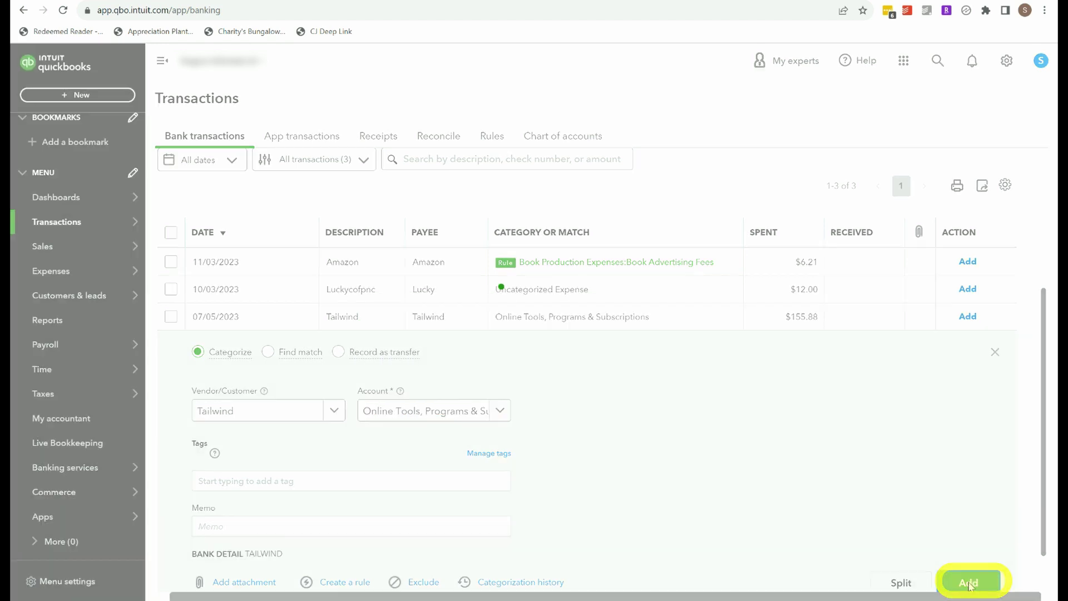
Step: Add the $12.00 Lucky charge under Owner's Pay and Personal Expenses
{"action": "left_click", "coordinate": [627, 523]}
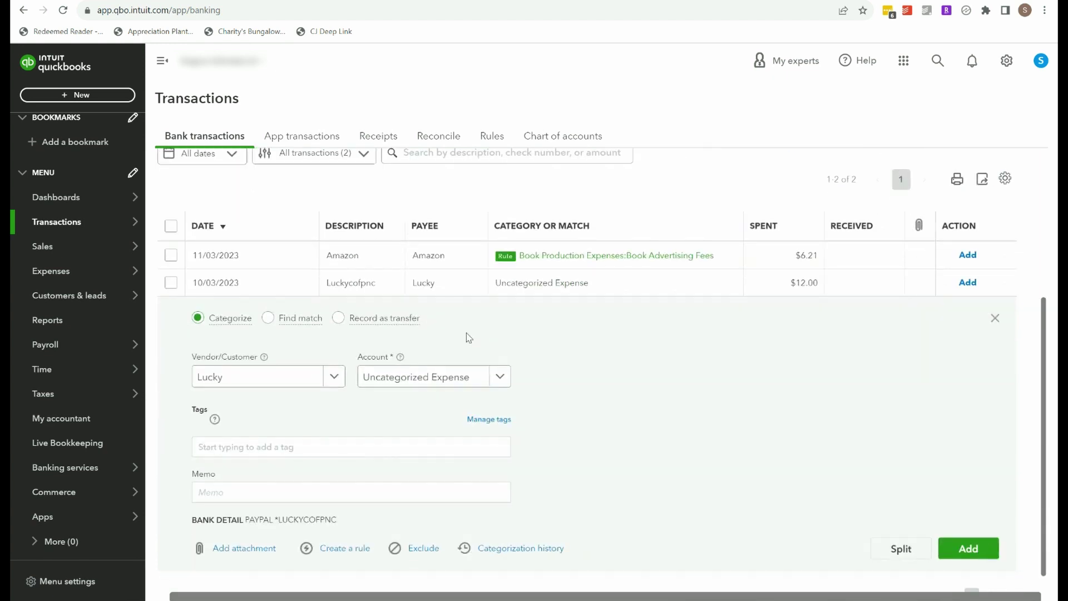
{"action": "left_click", "coordinate": [432, 372]}
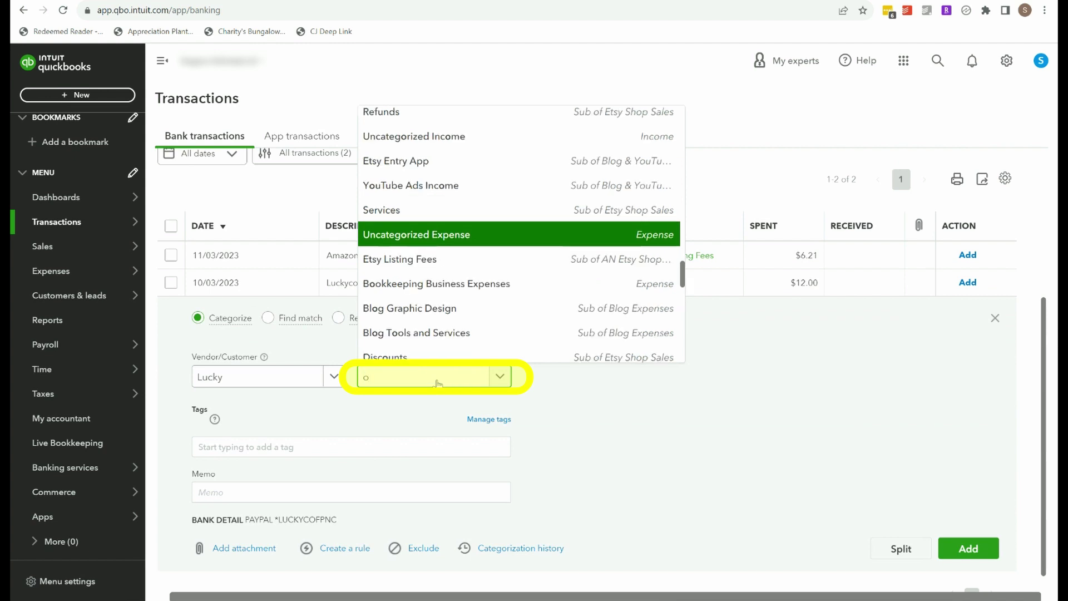
{"action": "type", "text": "ow"}
{"action": "left_click", "coordinate": [443, 349]}
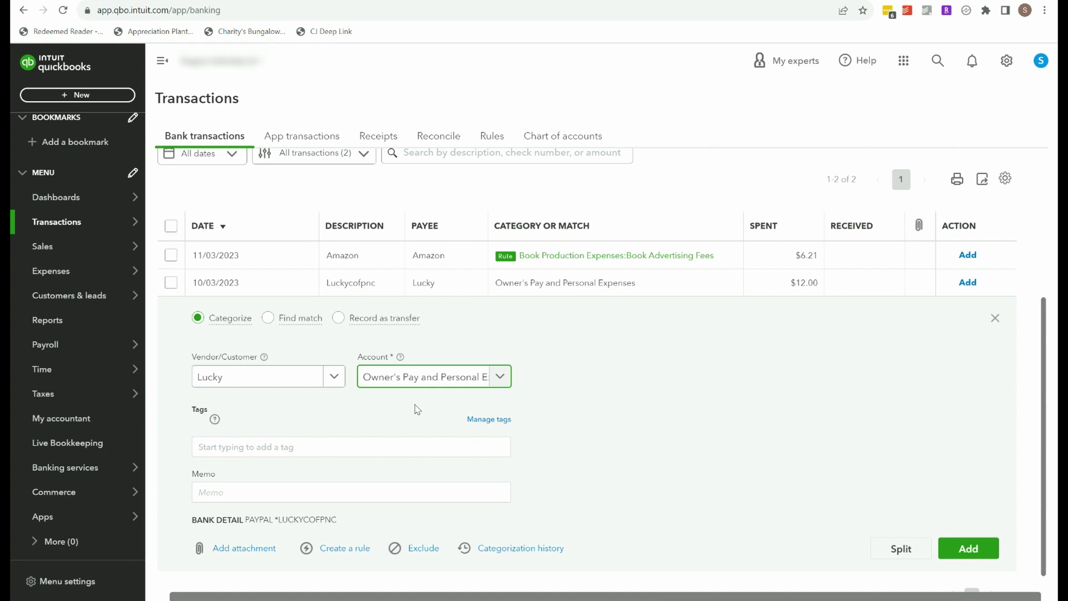
{"action": "left_click", "coordinate": [501, 377]}
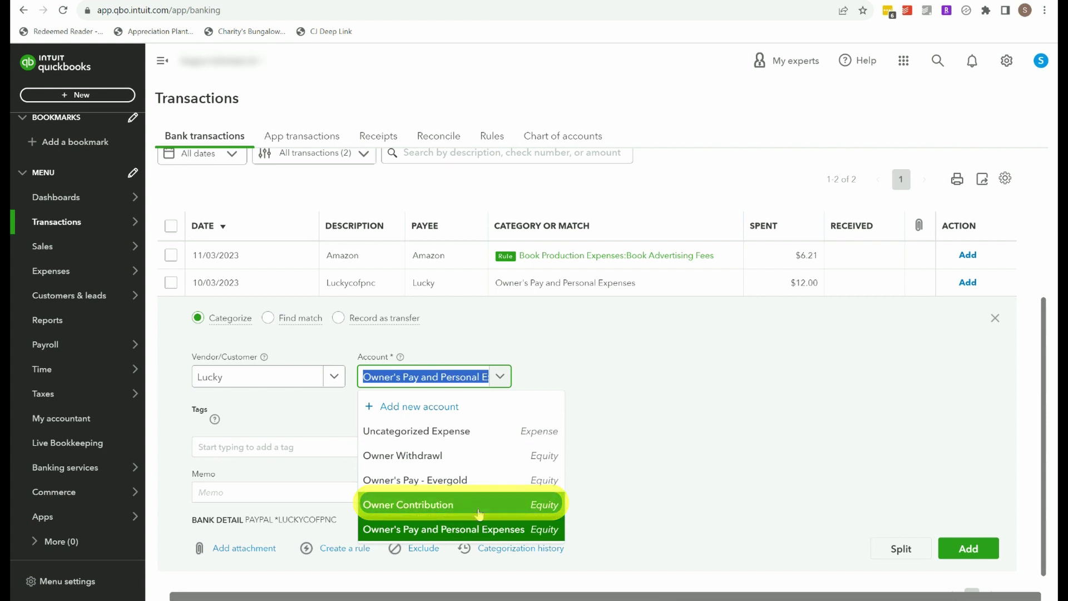
{"action": "left_click", "coordinate": [578, 364]}
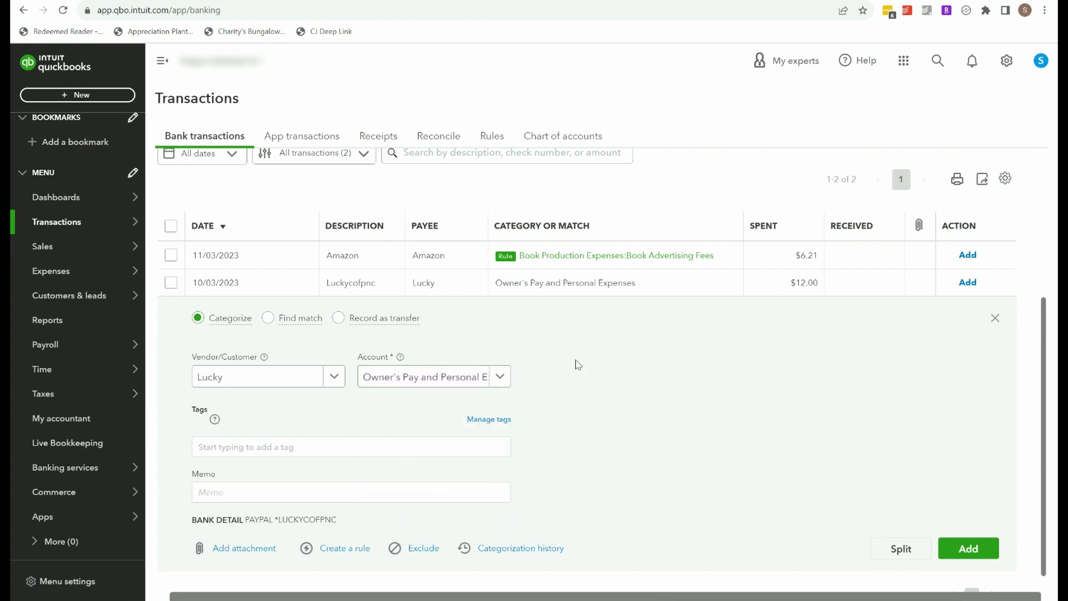
{"action": "left_click", "coordinate": [967, 551]}
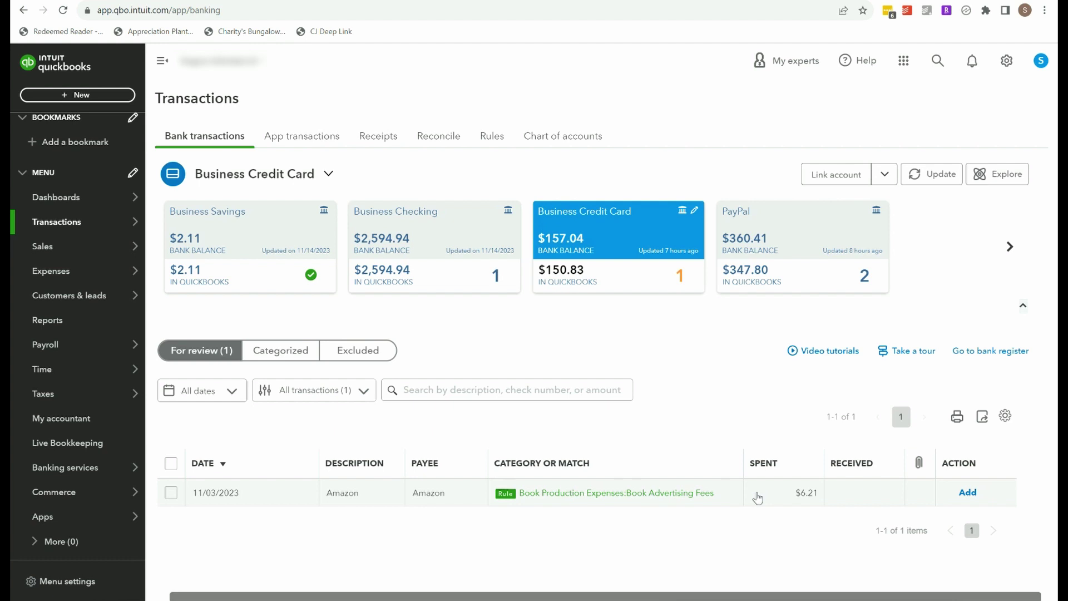
Step: Add the $6.21 Amazon charge under the Amazon Holding account
{"action": "left_click", "coordinate": [758, 498]}
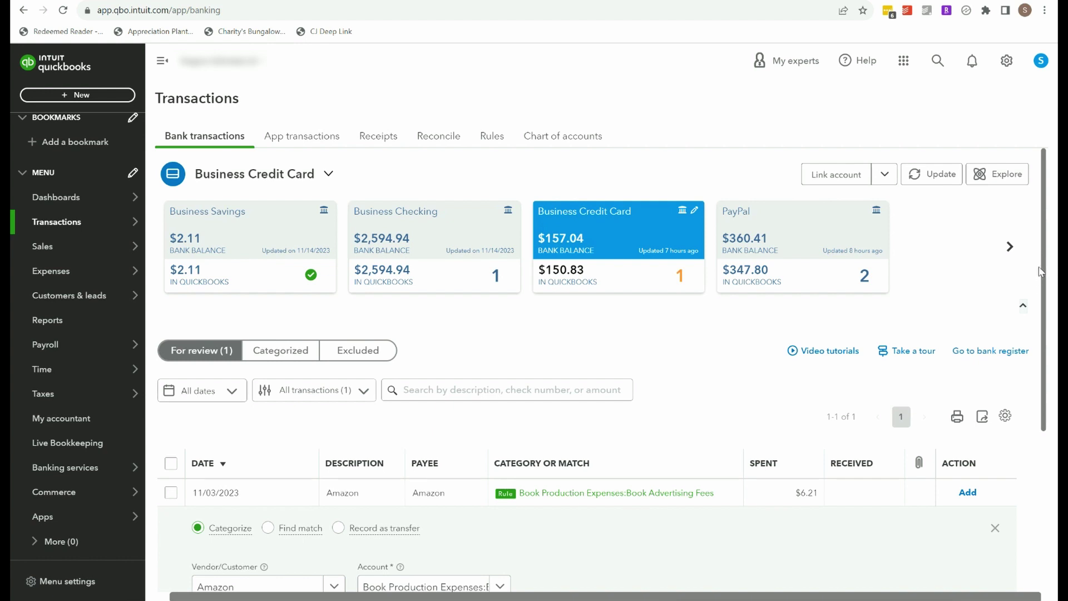
{"action": "scroll", "coordinate": [1042, 270], "scroll_direction": "down", "scroll_amount": 2}
{"action": "left_click", "coordinate": [407, 474]}
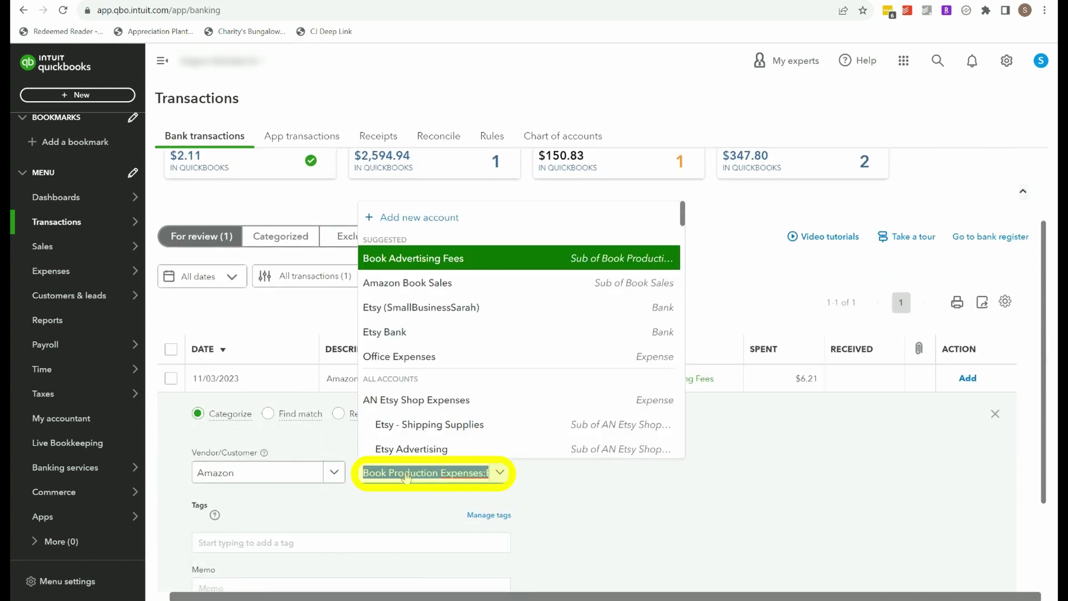
{"action": "type", "text": "a"}
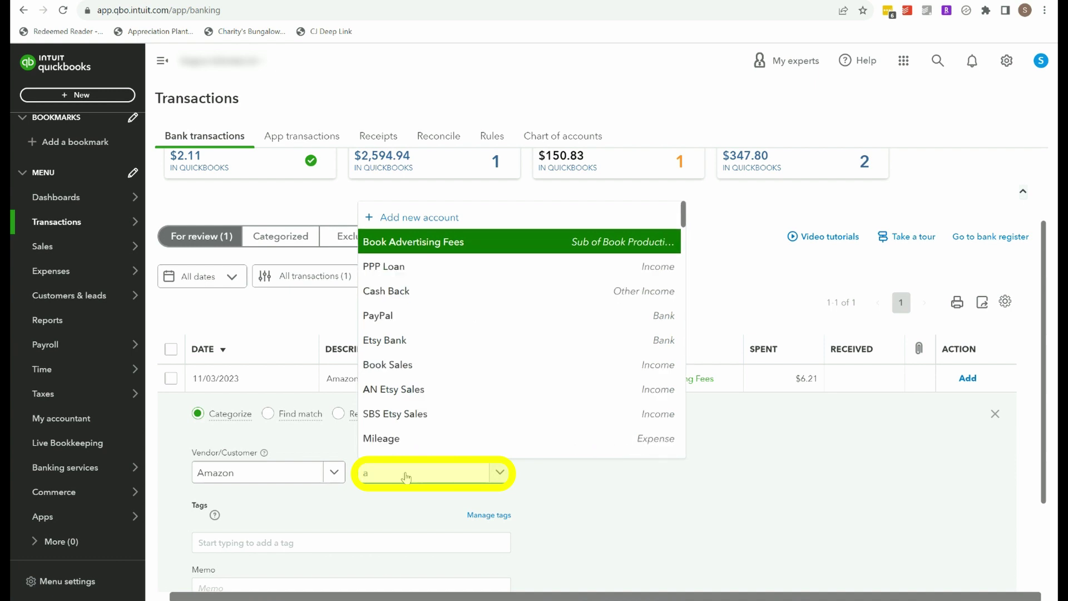
{"action": "type", "text": "maz"}
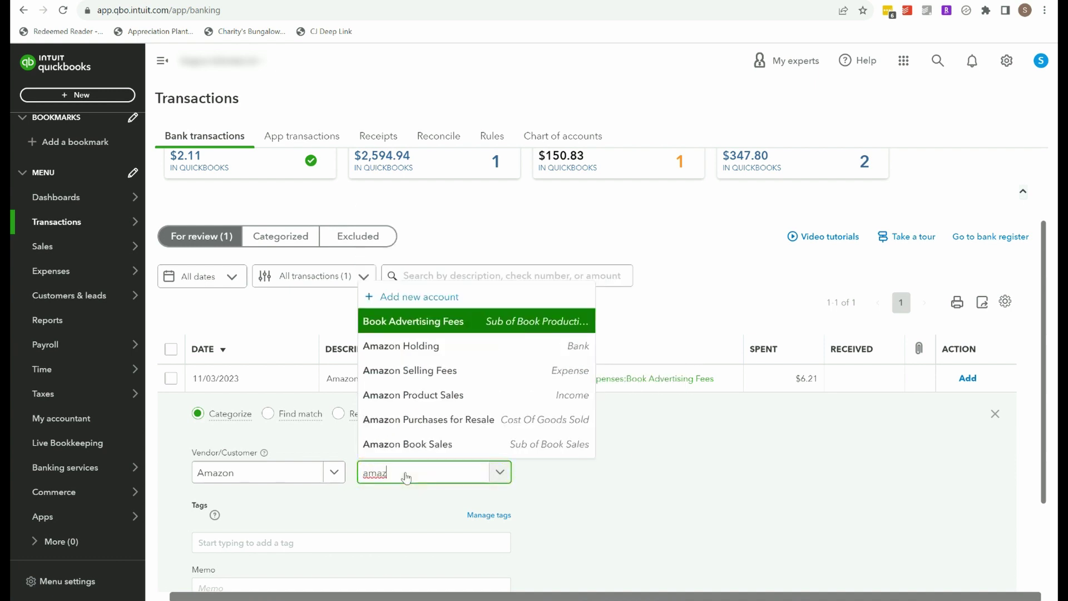
{"action": "left_click", "coordinate": [422, 352]}
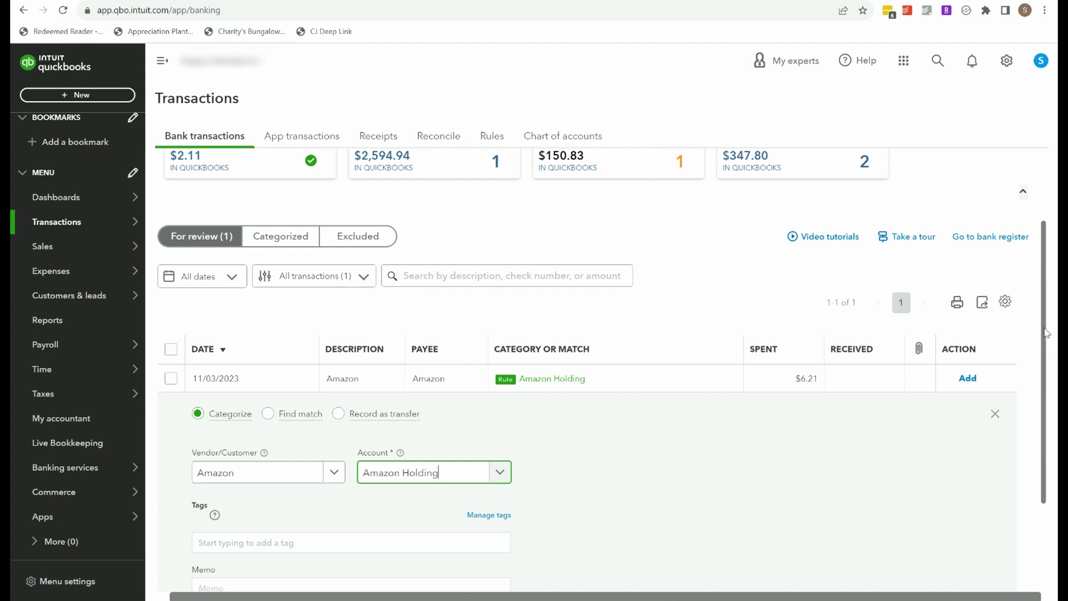
{"action": "left_click_drag", "start_coordinate": [1046, 332], "coordinate": [1047, 369]}
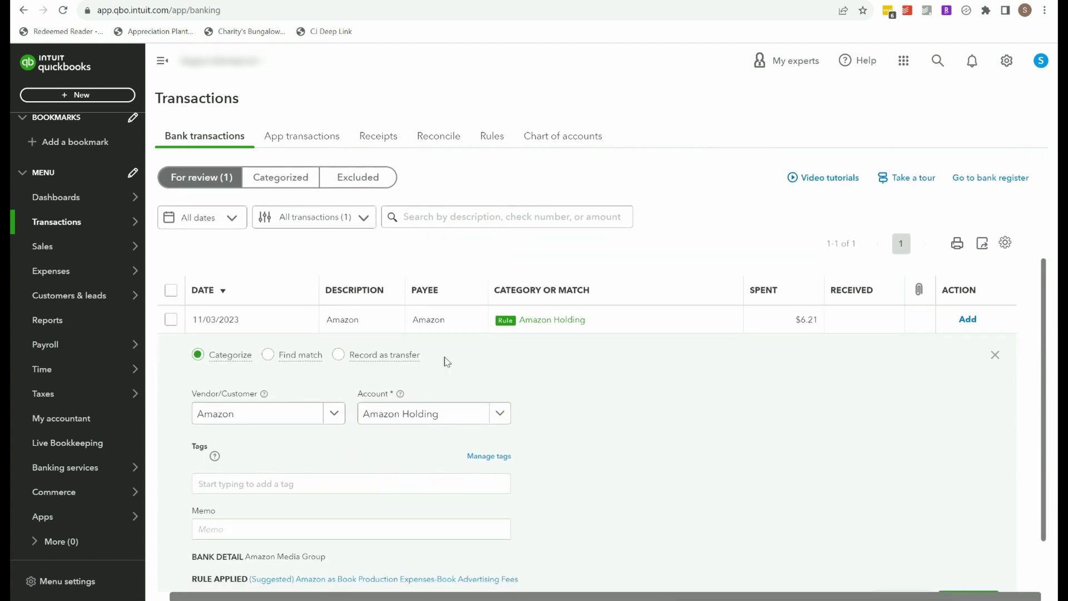
{"action": "left_click", "coordinate": [969, 323]}
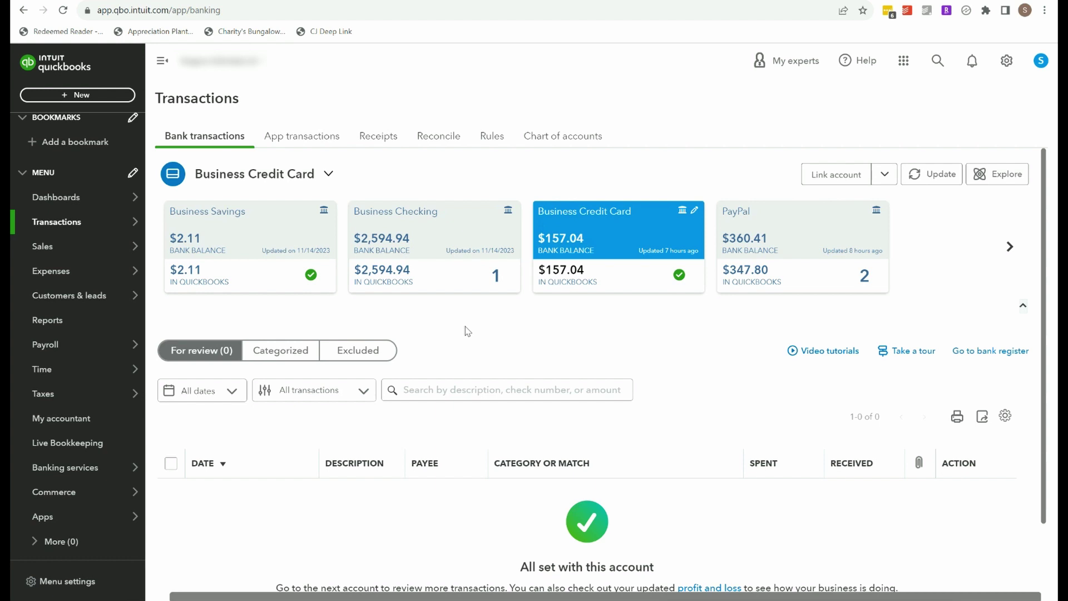
Step: Open the Balance Sheet report, scroll through it, and go back to the report list
{"action": "left_click", "coordinate": [77, 327]}
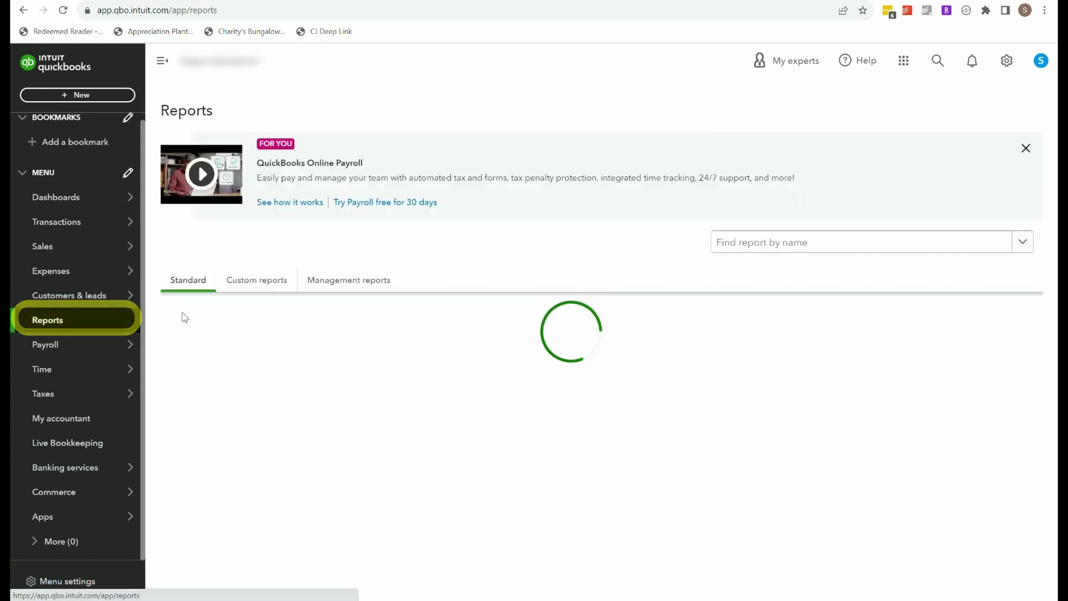
{"action": "left_click", "coordinate": [241, 395]}
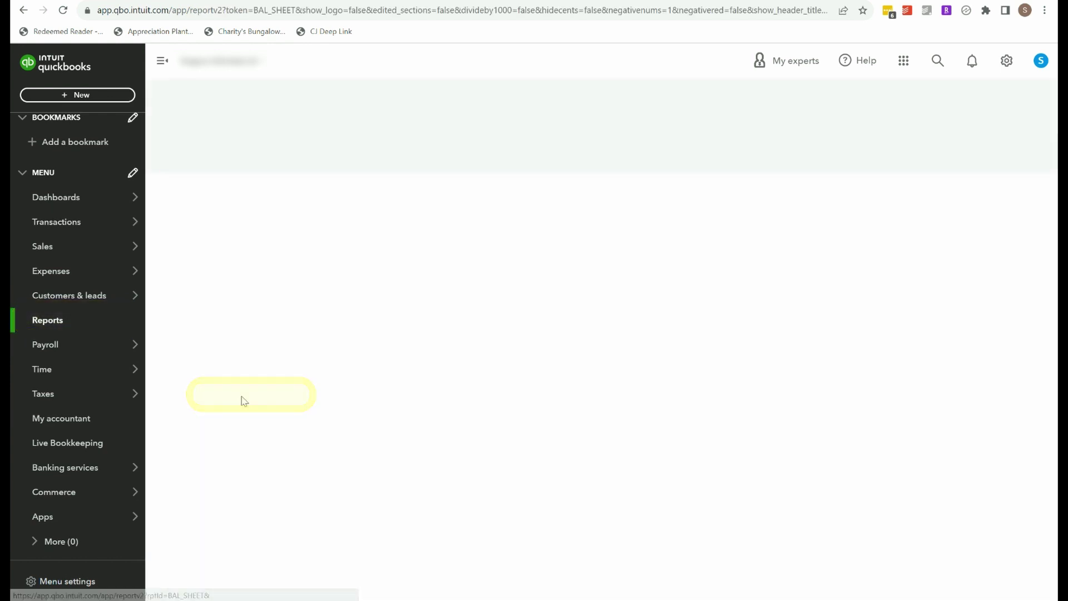
{"action": "scroll", "coordinate": [1056, 308], "scroll_direction": "down", "scroll_amount": 5}
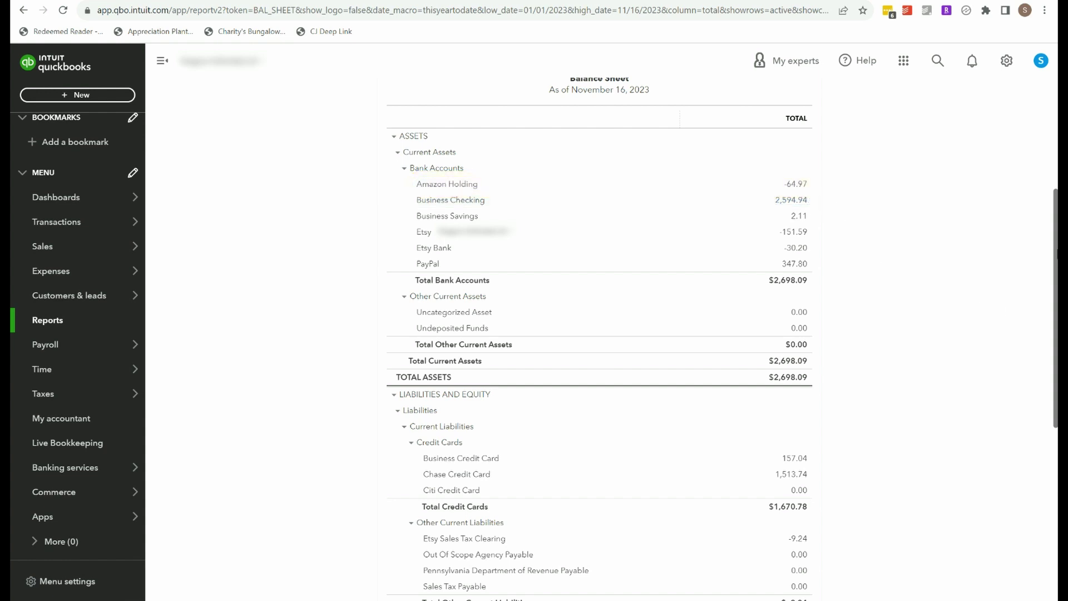
{"action": "scroll", "coordinate": [835, 329], "scroll_direction": "down", "scroll_amount": 3}
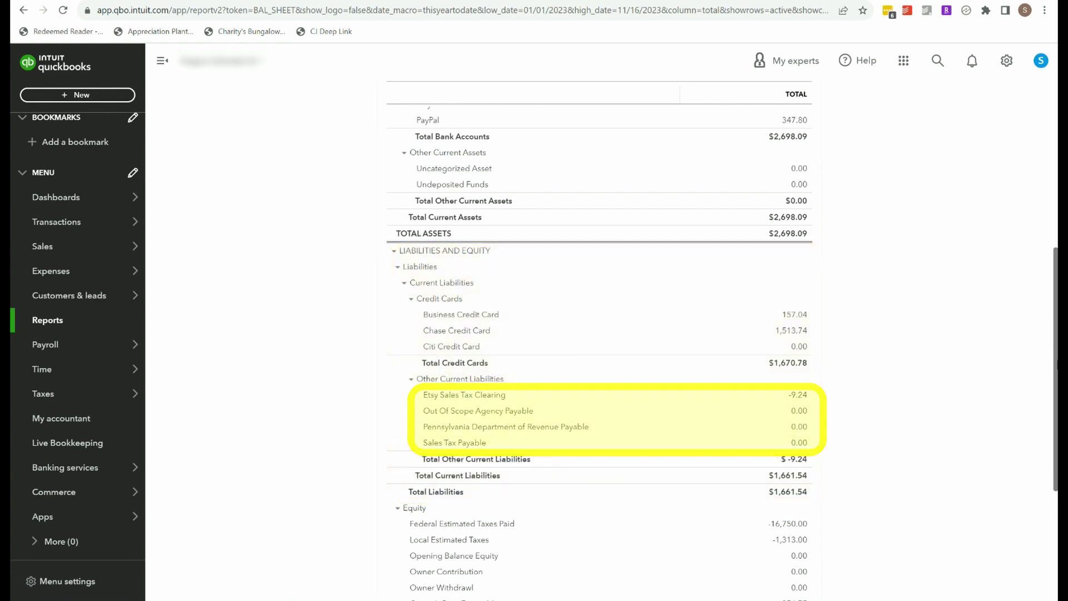
{"action": "scroll", "coordinate": [770, 282], "scroll_direction": "down", "scroll_amount": 5}
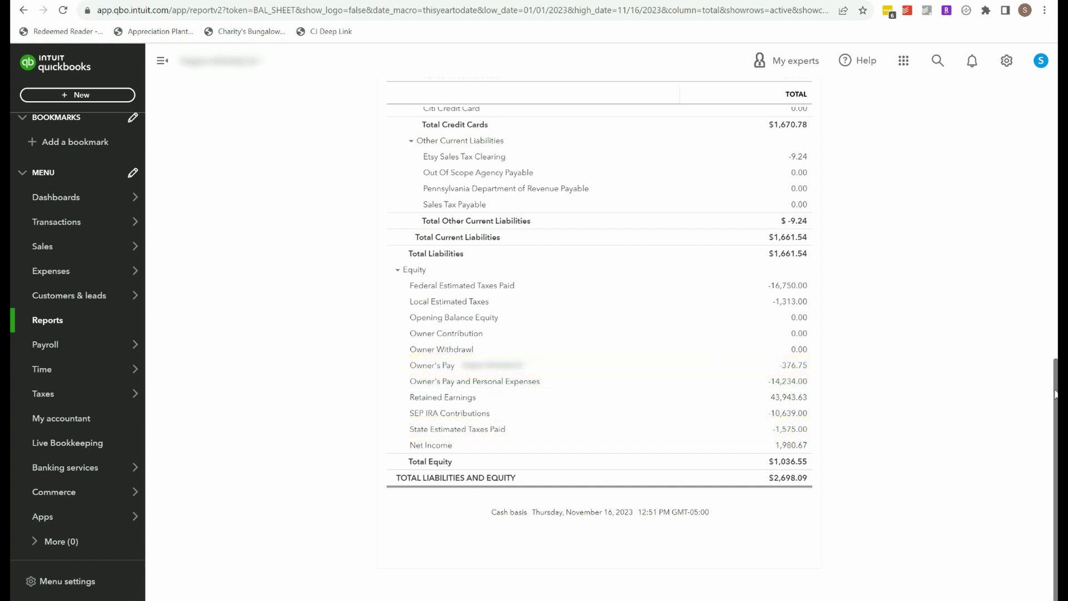
{"action": "left_click_drag", "start_coordinate": [1056, 394], "coordinate": [1056, 83]}
{"action": "left_click", "coordinate": [222, 96]}
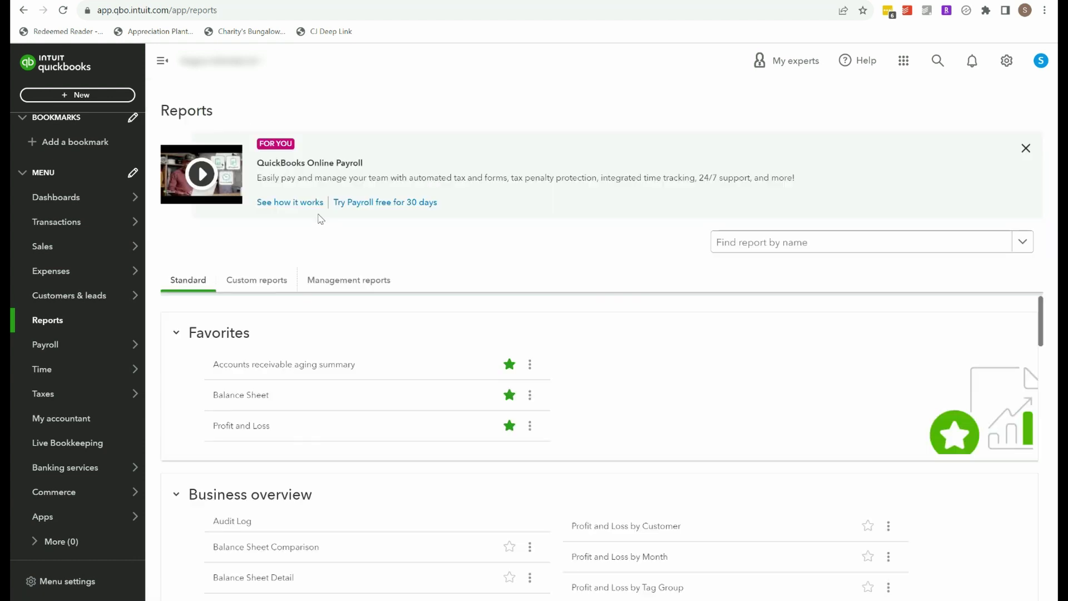
Step: Run the Profit and Loss report from Favorites and scroll through its $169.97 net income
{"action": "left_click", "coordinate": [245, 427]}
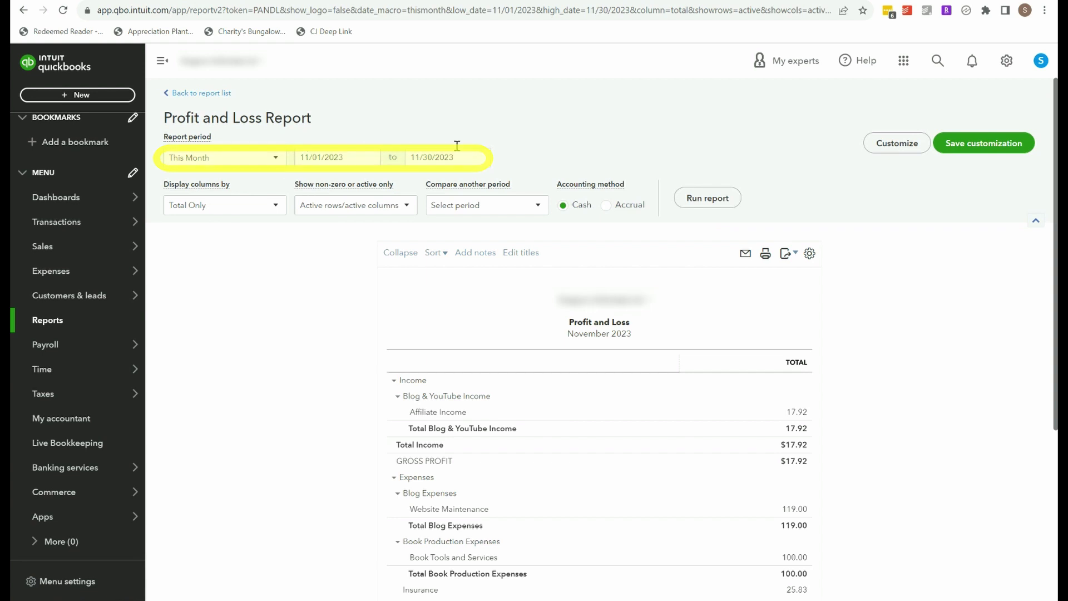
{"action": "left_click", "coordinate": [713, 200]}
{"action": "scroll", "coordinate": [713, 202], "scroll_direction": "down", "scroll_amount": 3}
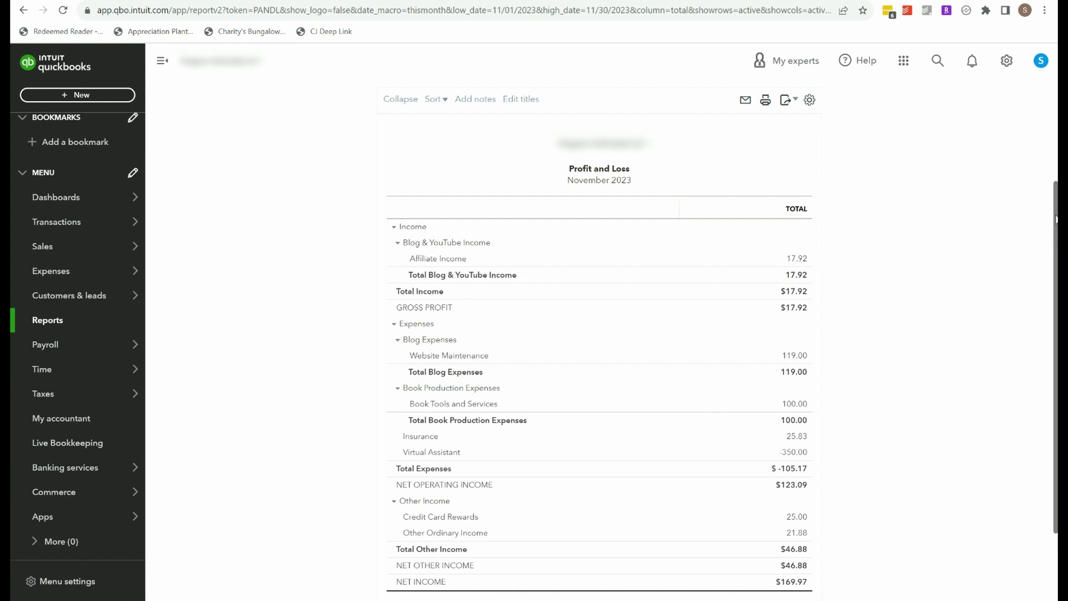
{"action": "scroll", "coordinate": [1056, 219], "scroll_direction": "down", "scroll_amount": 1}
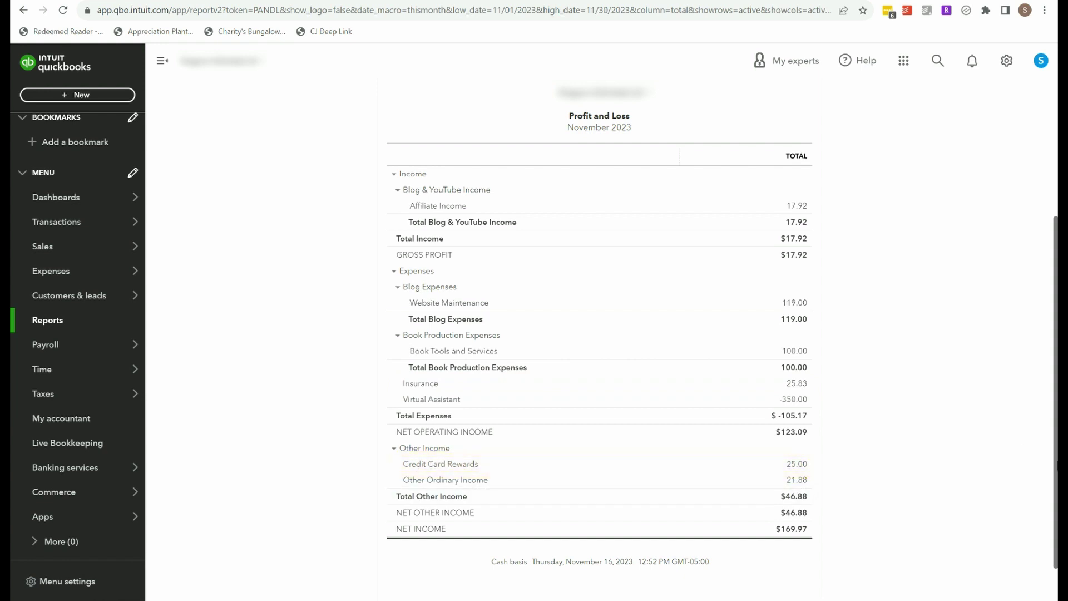
{"action": "scroll", "coordinate": [1055, 448], "scroll_direction": "up", "scroll_amount": 4}
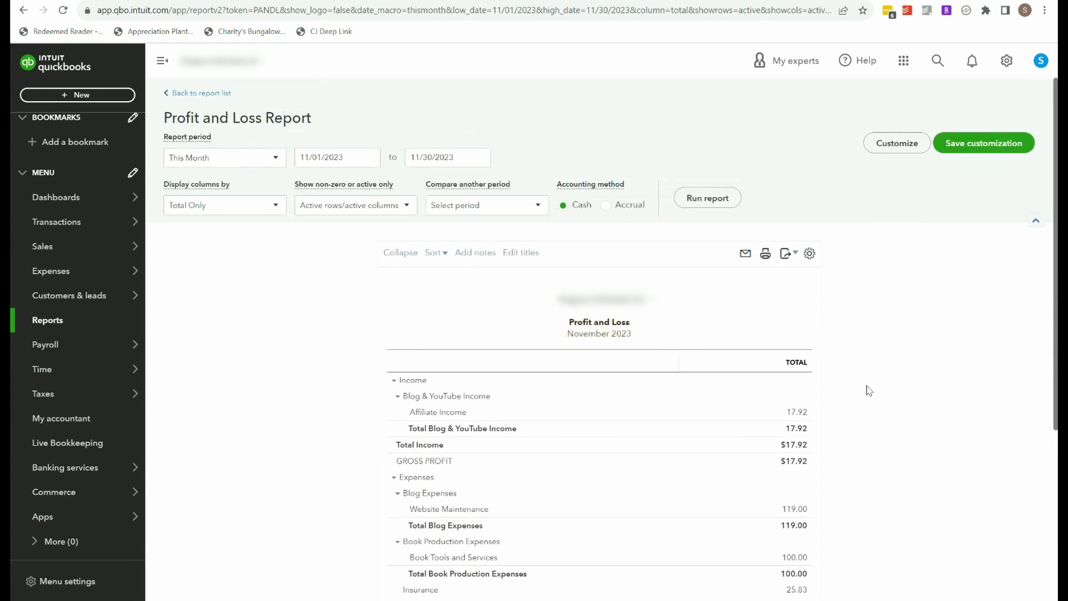
{"action": "left_click", "coordinate": [276, 159]}
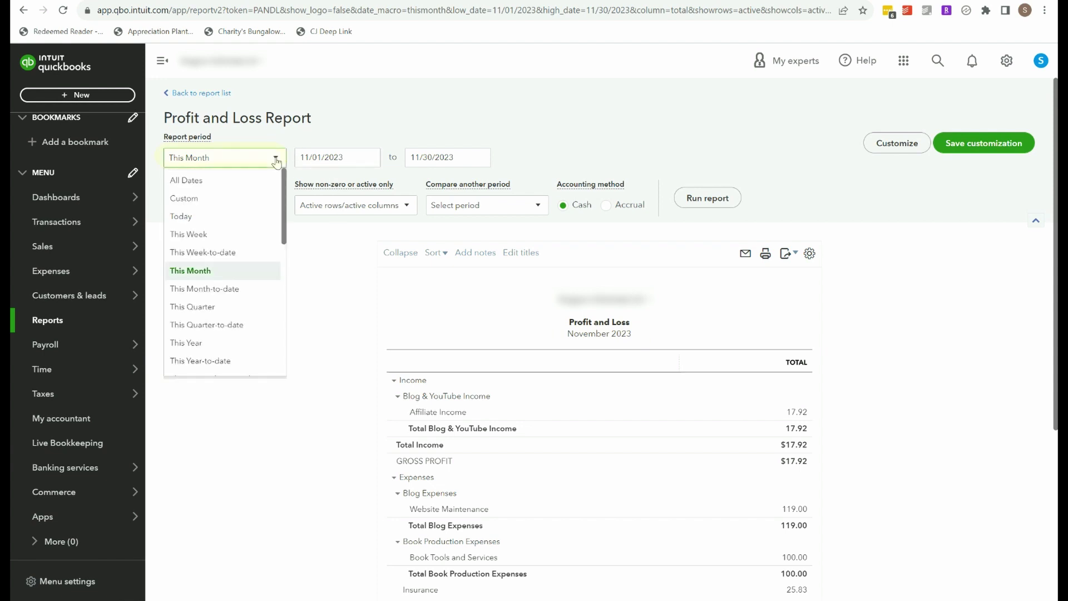
{"action": "left_click", "coordinate": [320, 368]}
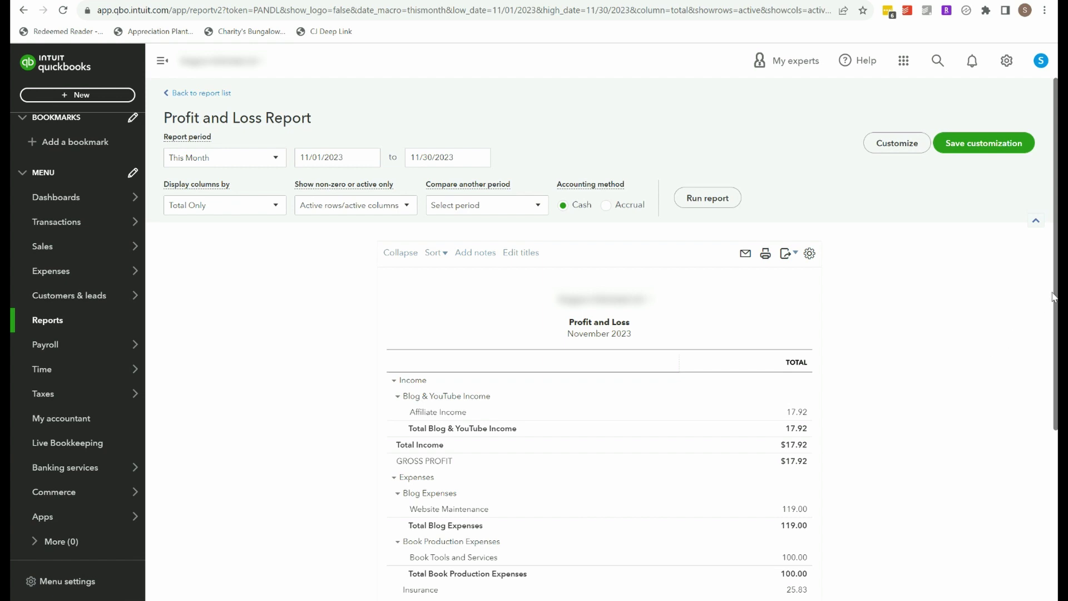
{"action": "scroll", "coordinate": [1031, 352], "scroll_direction": "down", "scroll_amount": 2}
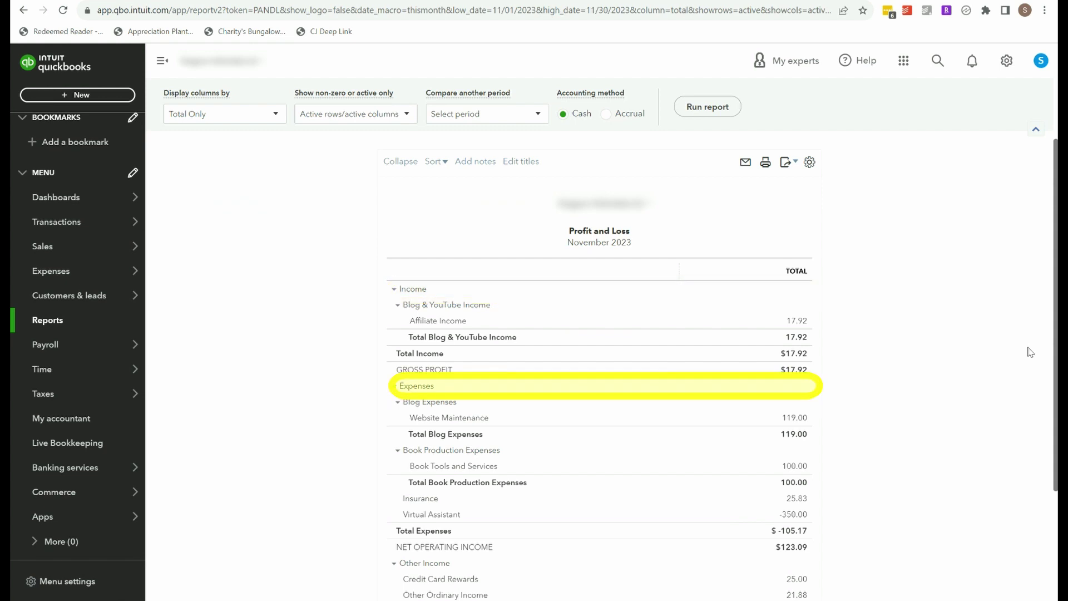
{"action": "scroll", "coordinate": [907, 323], "scroll_direction": "up", "scroll_amount": 2}
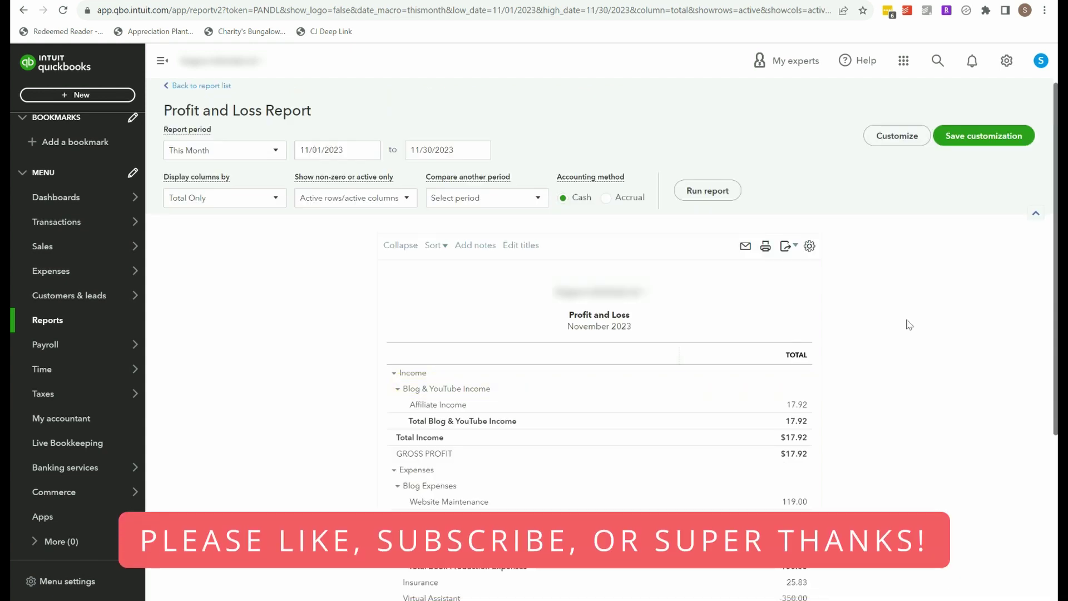